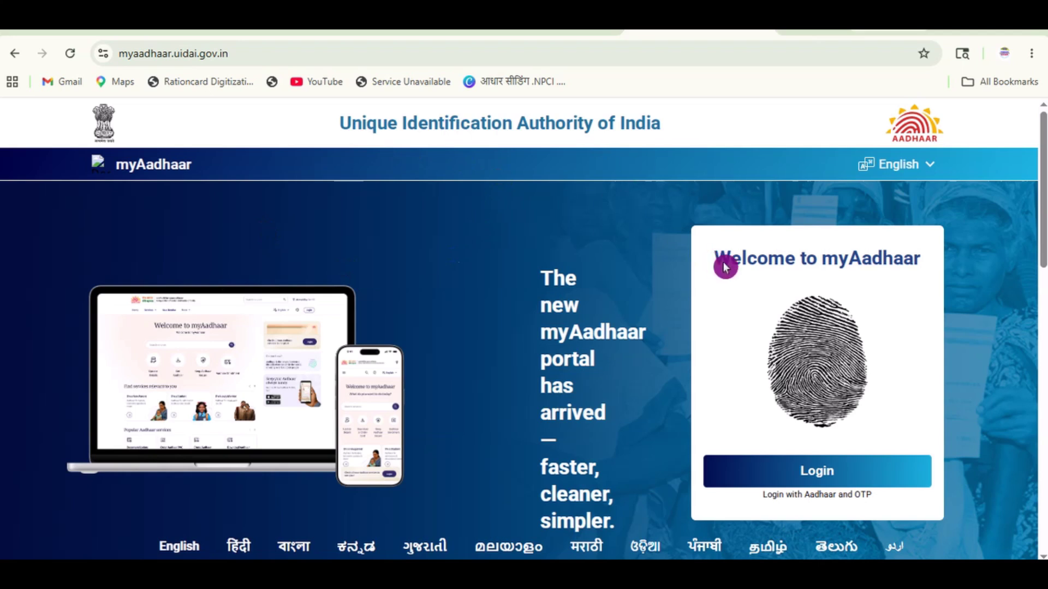
- Sign in to myAadhaar with the Aadhaar number, captcha and the received one-time password
left_click(840, 270)
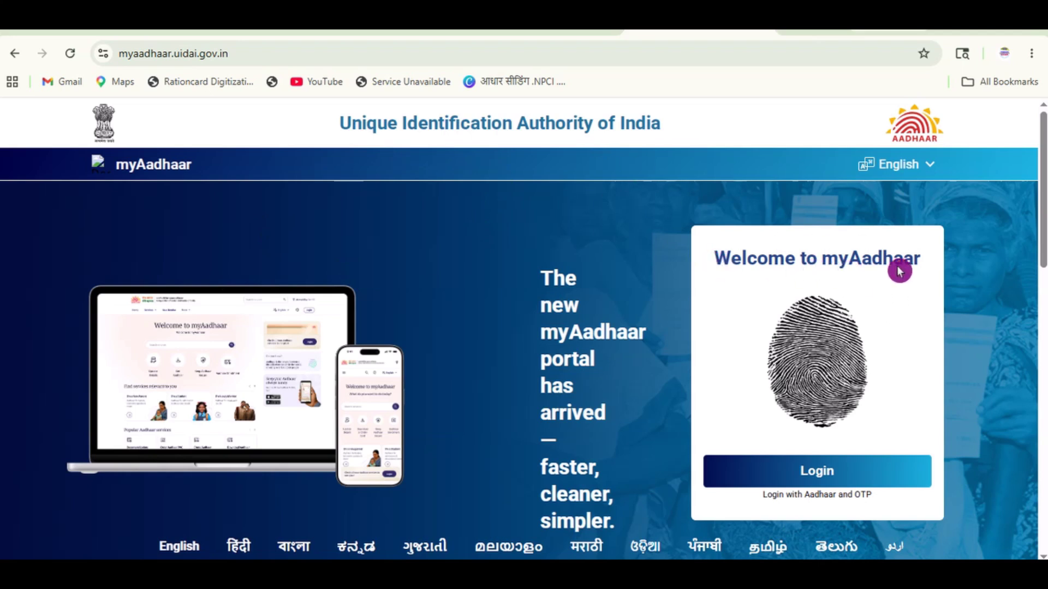
left_click(812, 479)
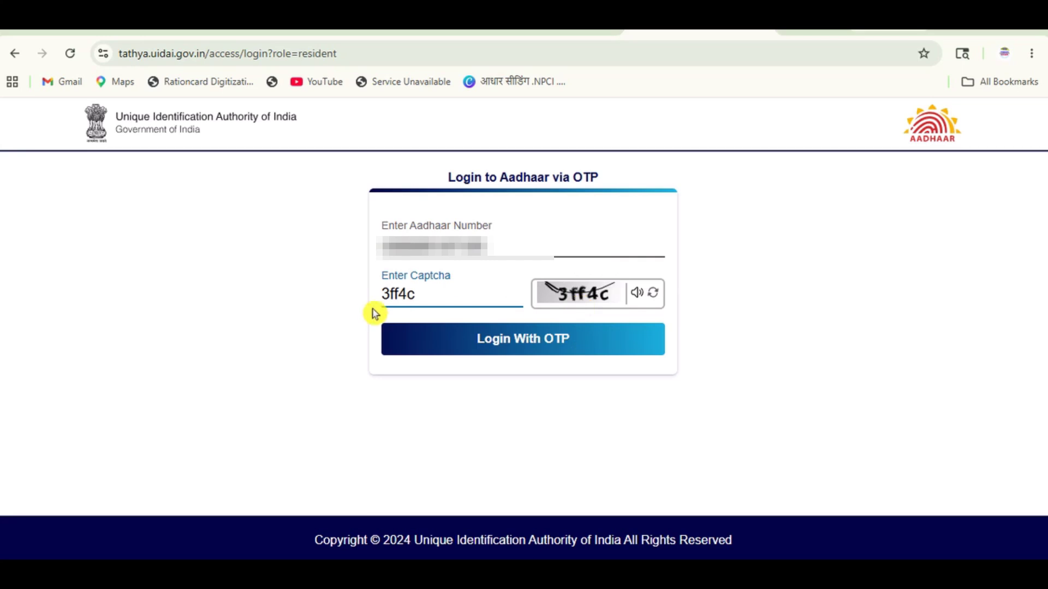
left_click(420, 304)
left_click(518, 346)
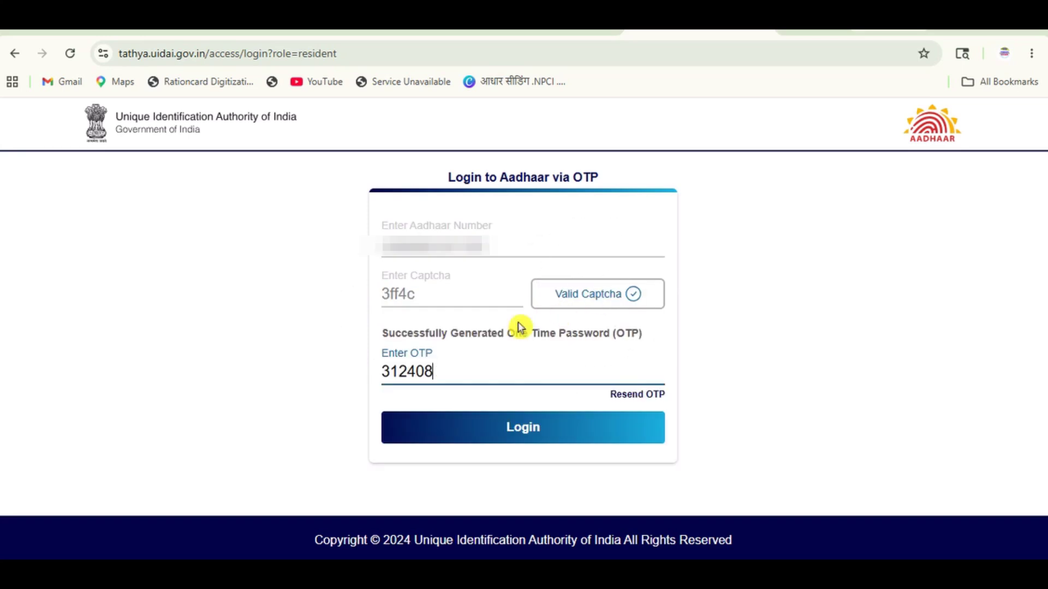
left_click(577, 339)
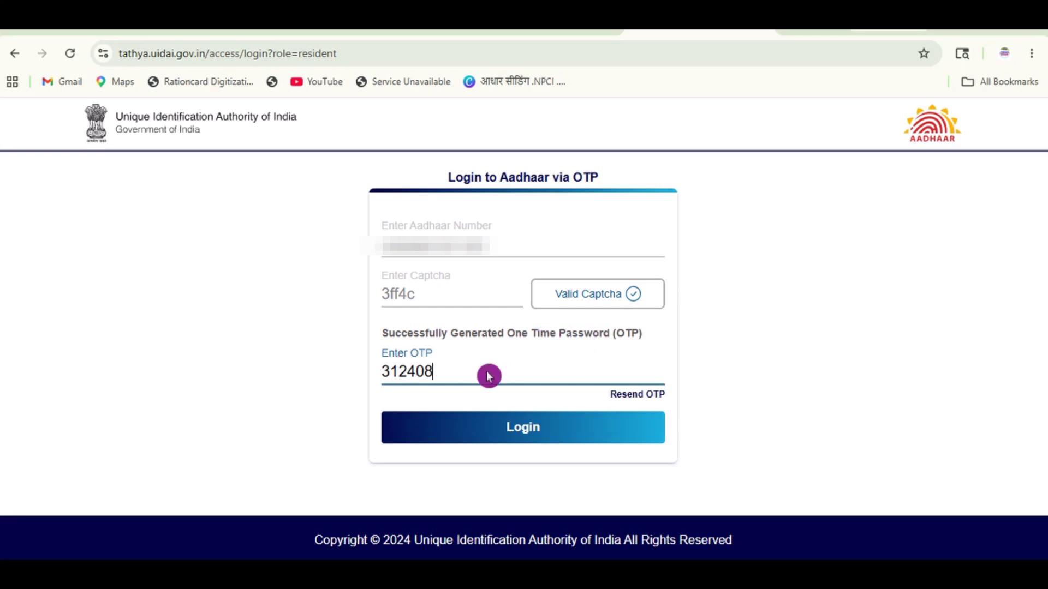
left_click(441, 381)
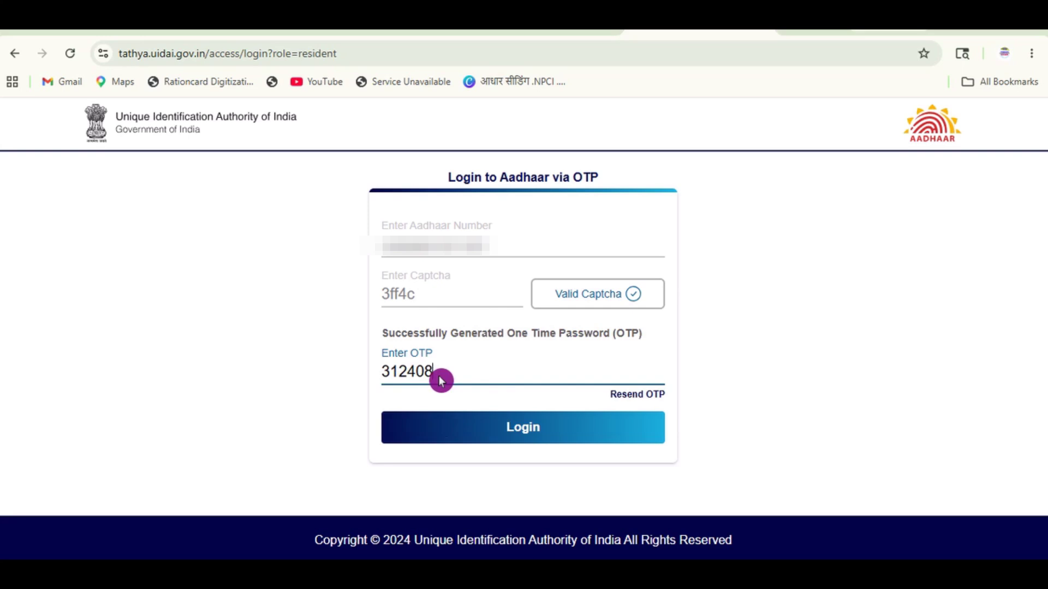
left_click(523, 430)
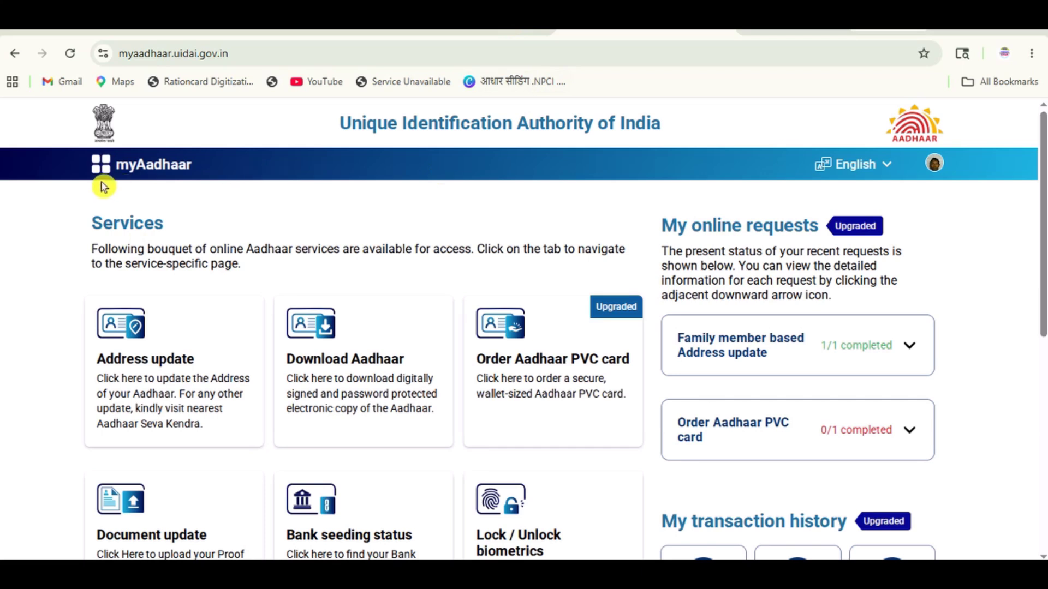
- Open the Address update service from the dashboard's Services section
left_click(146, 174)
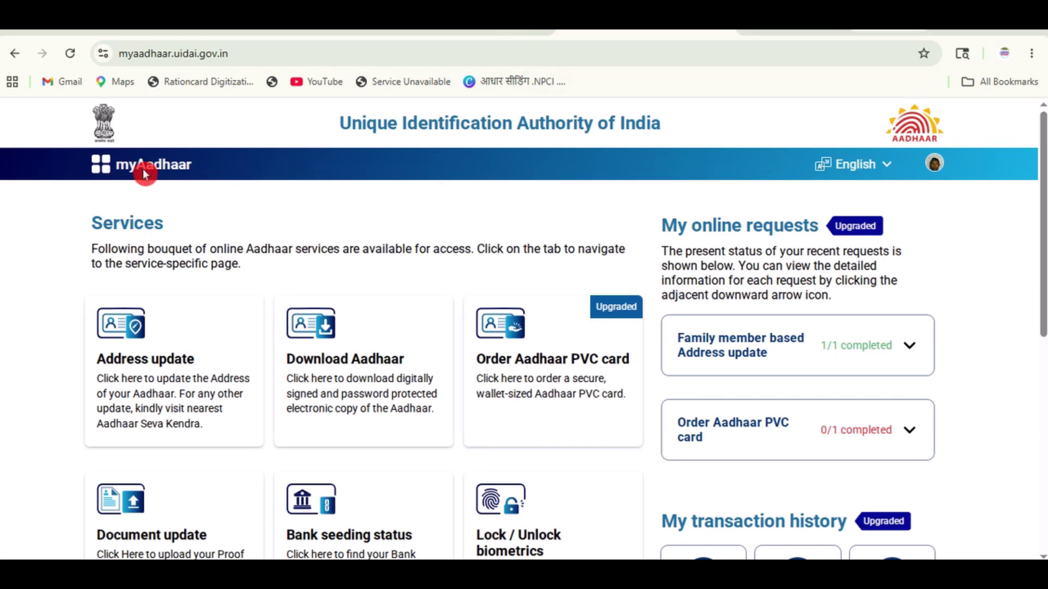
left_click(142, 236)
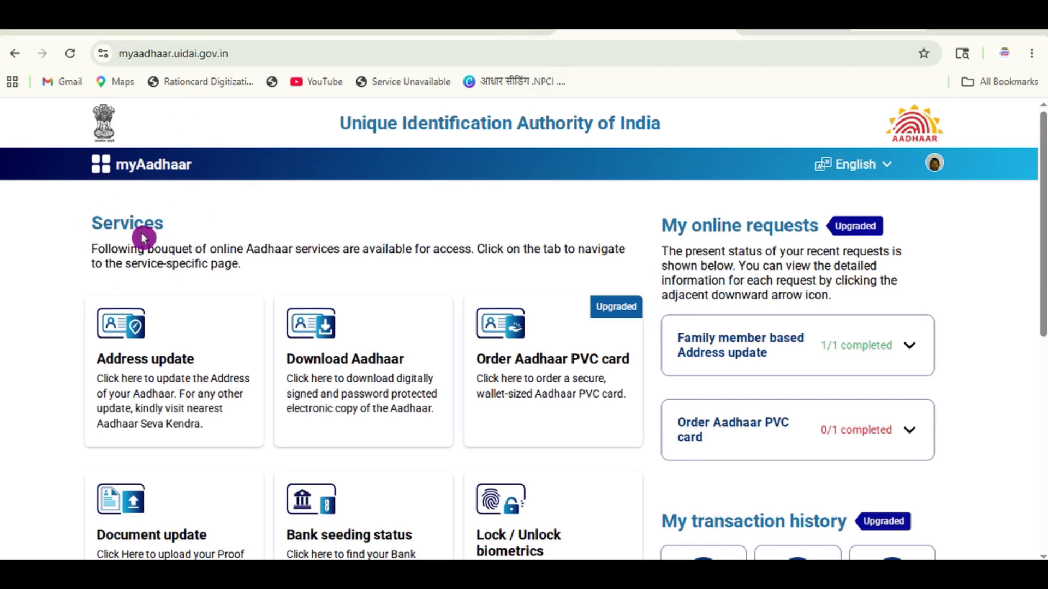
left_click(141, 366)
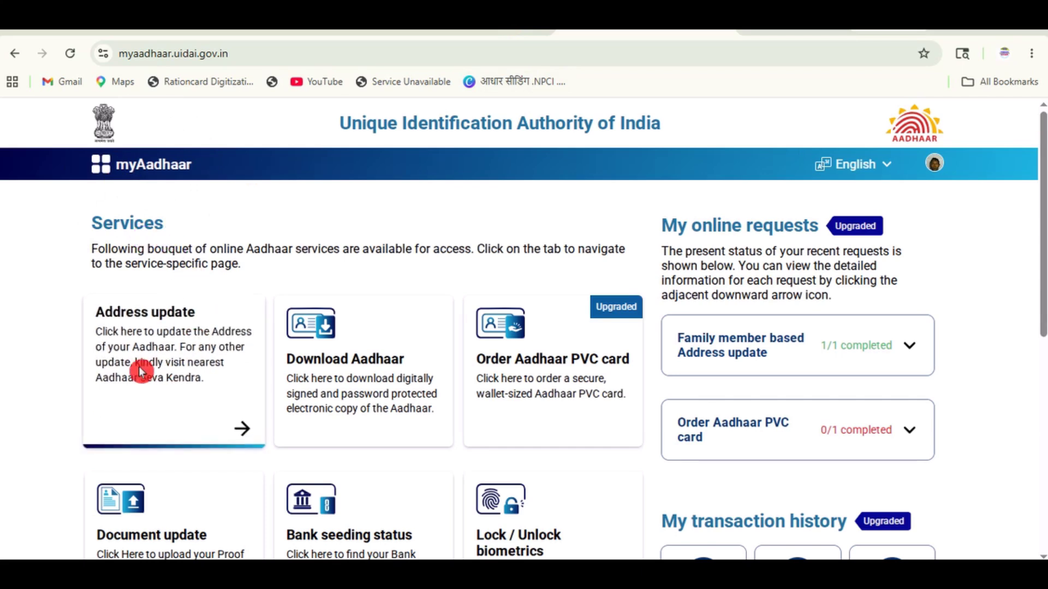
left_click(185, 343)
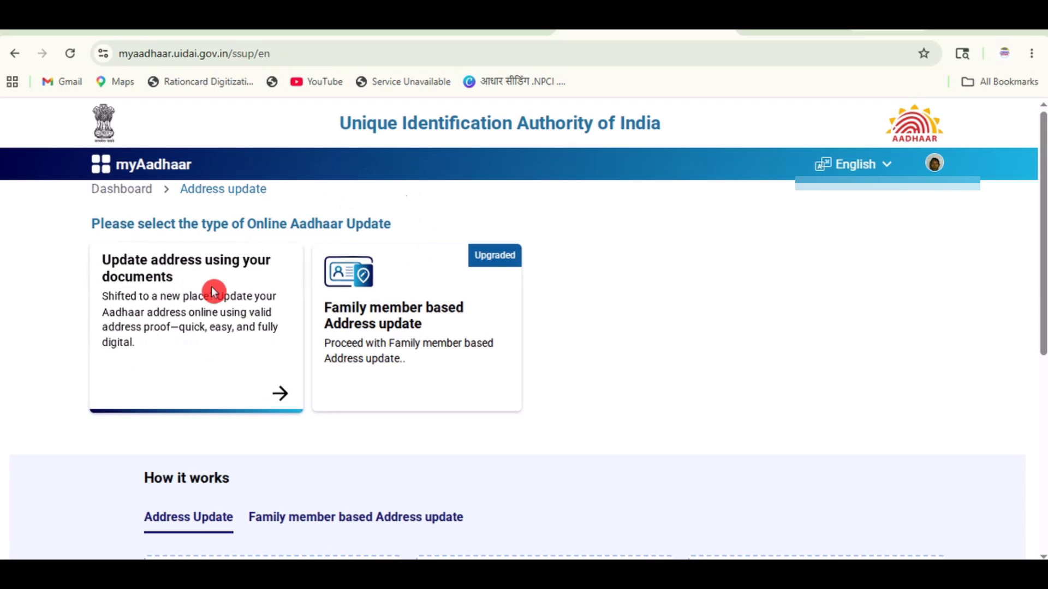
key("ctrl")
key("ctrl")
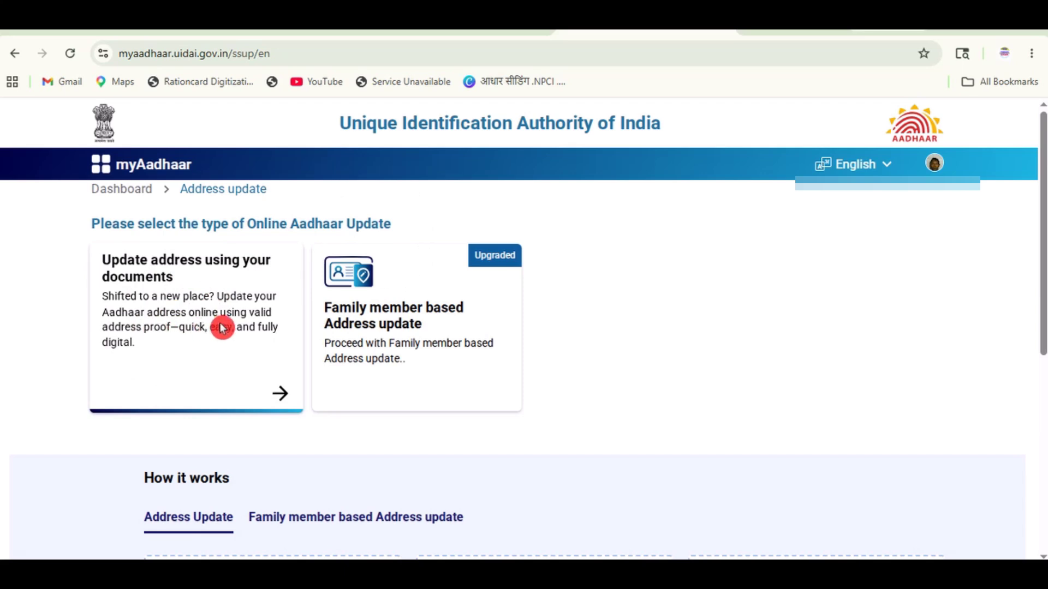
key("ctrl")
key("ctrl")
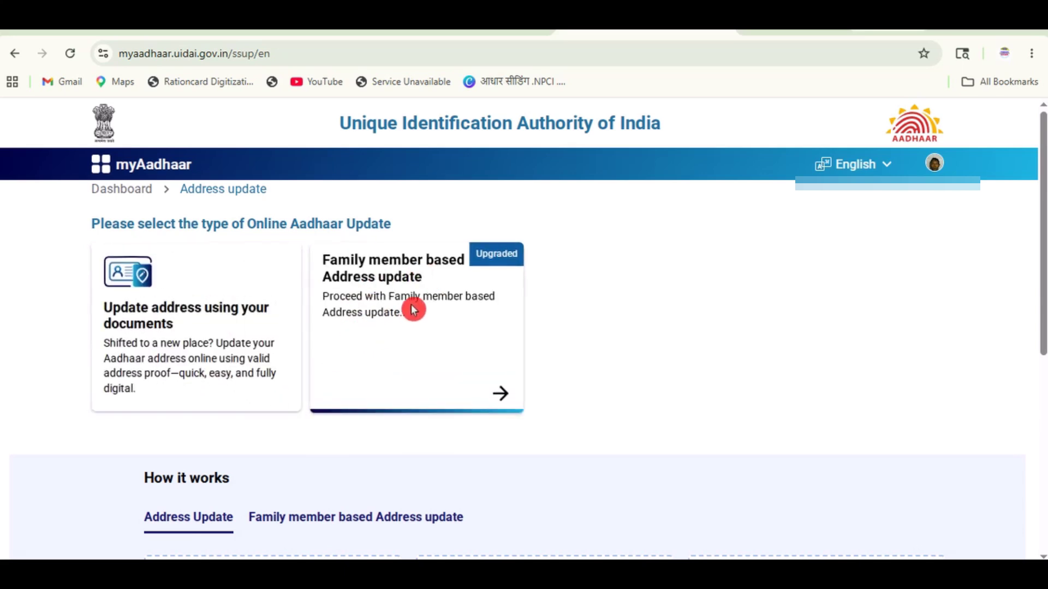
key("ctrl")
key("ctrl")
- Choose the Family member based Address update option
left_click(413, 310)
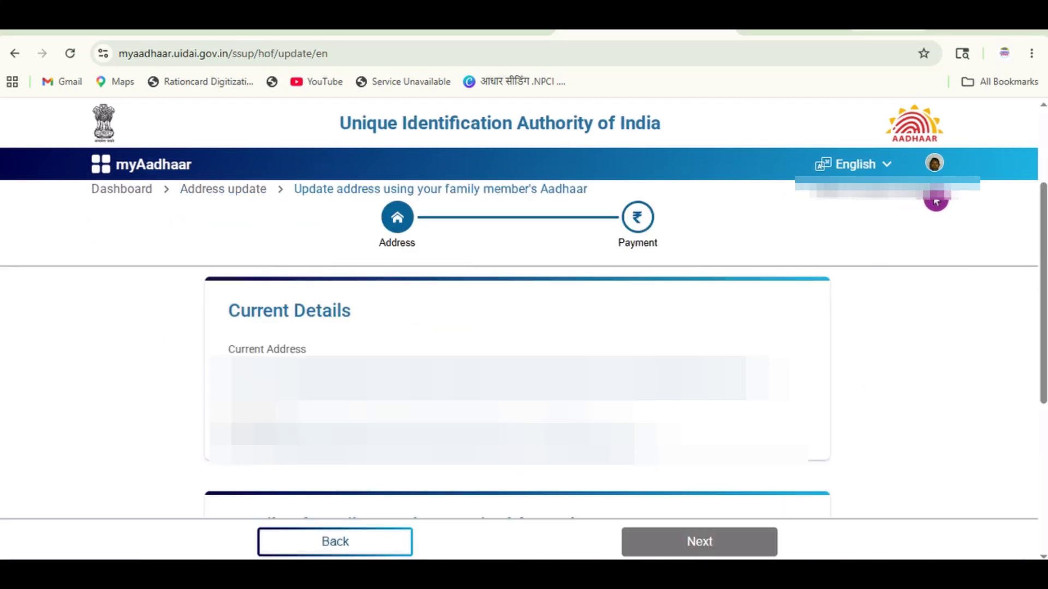
key("ctrl")
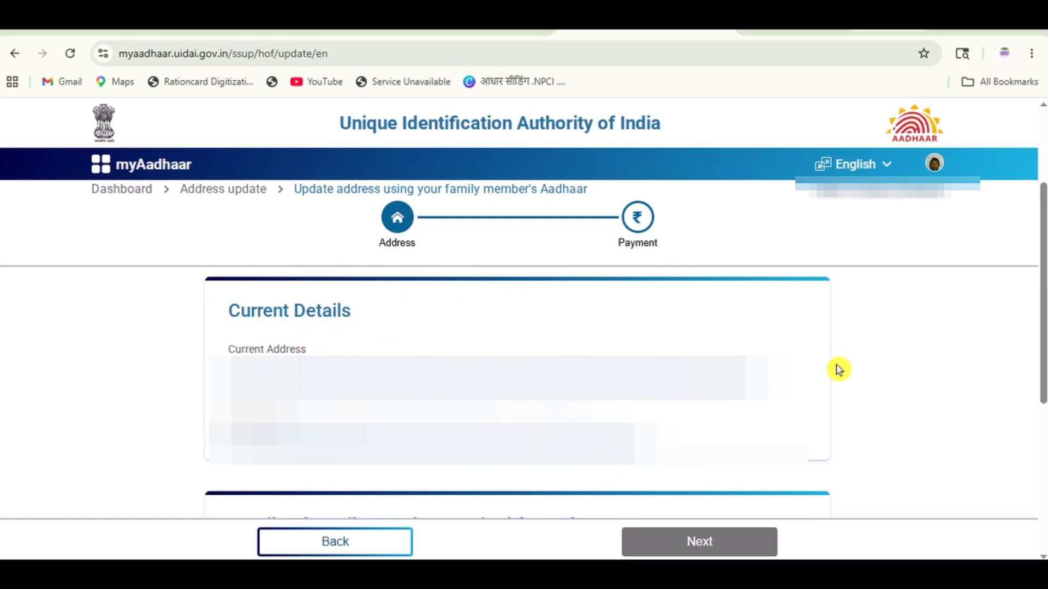
scroll(837, 368, "down", 4)
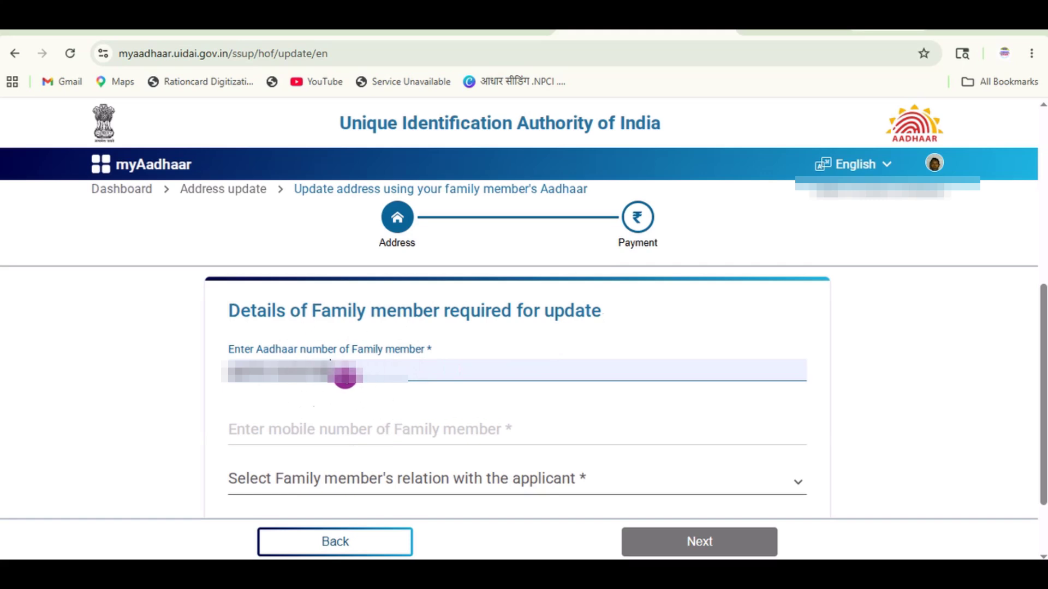
- Enter the family member's Aadhaar and mobile number and set the relation to Spouse
left_click(381, 439)
key("ctrl")
left_click(378, 435)
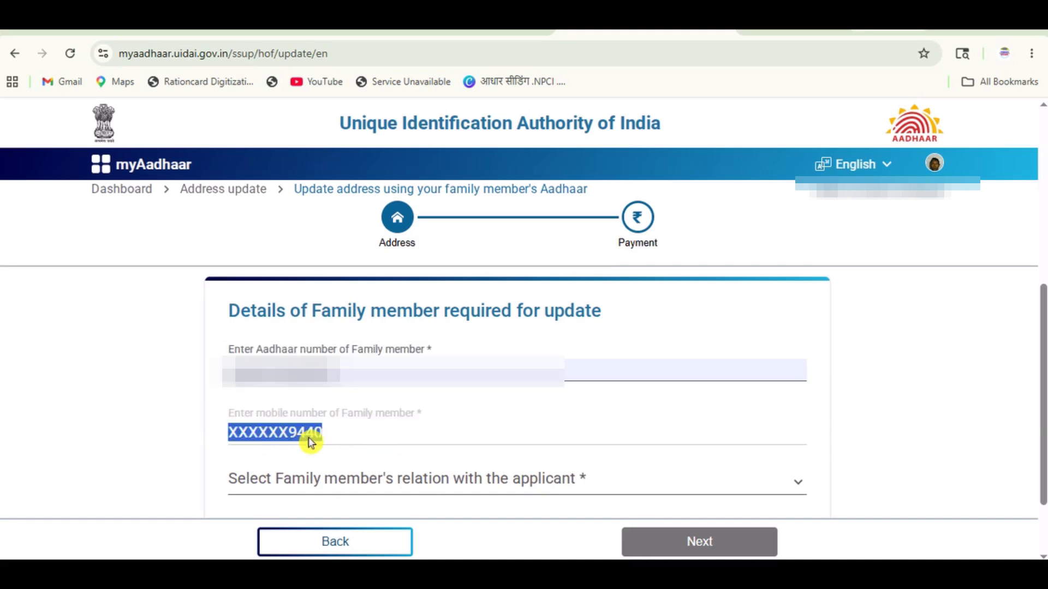
key("ctrl")
left_click(530, 491)
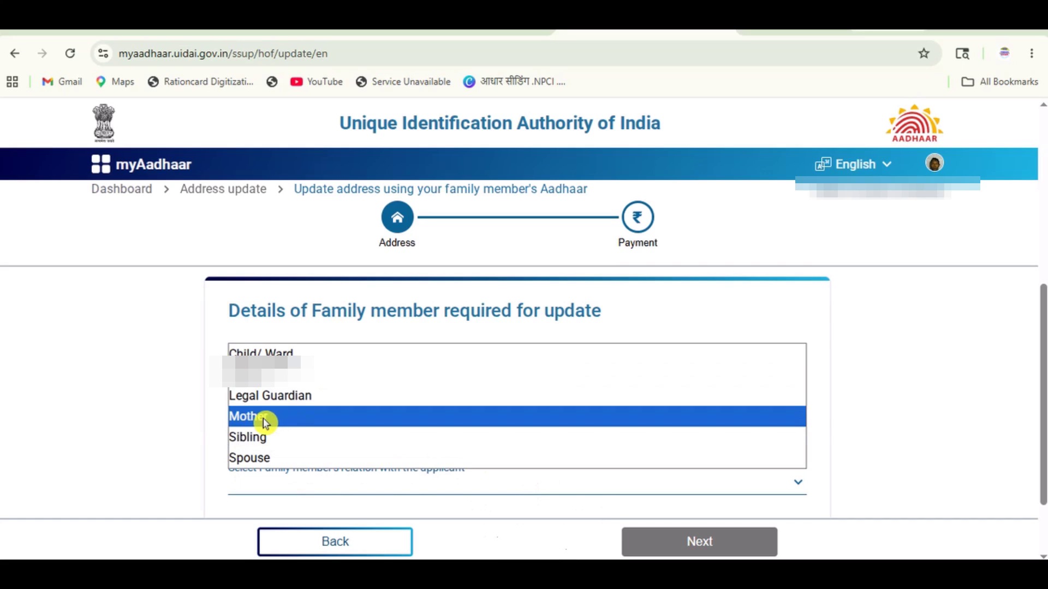
left_click(266, 459)
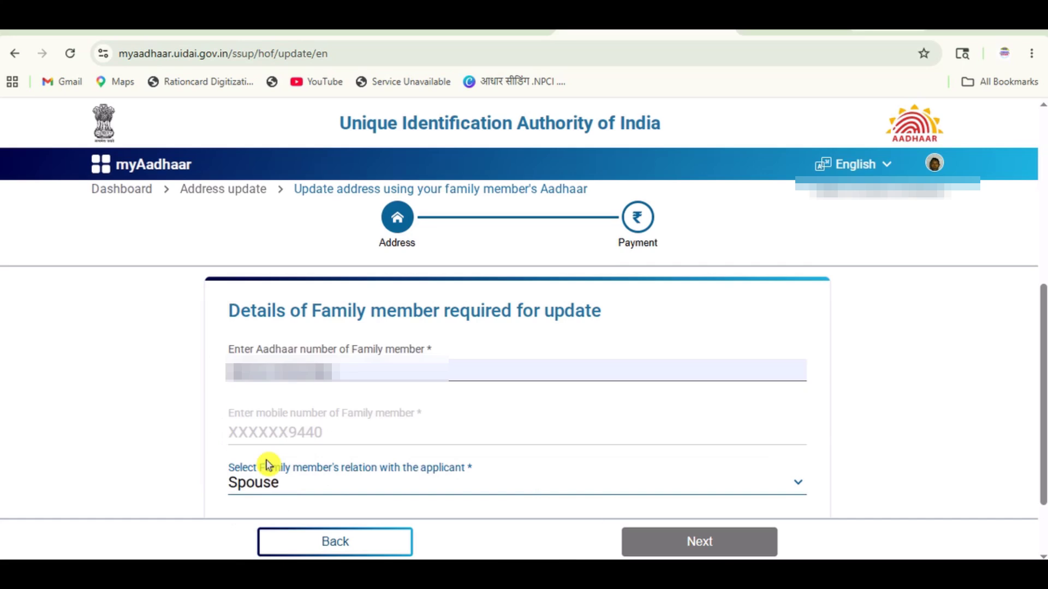
- Tick the Legal Statement, accept the requestor self-declaration and proceed to the Rs. 75 payment
scroll(1042, 382, "down", 2)
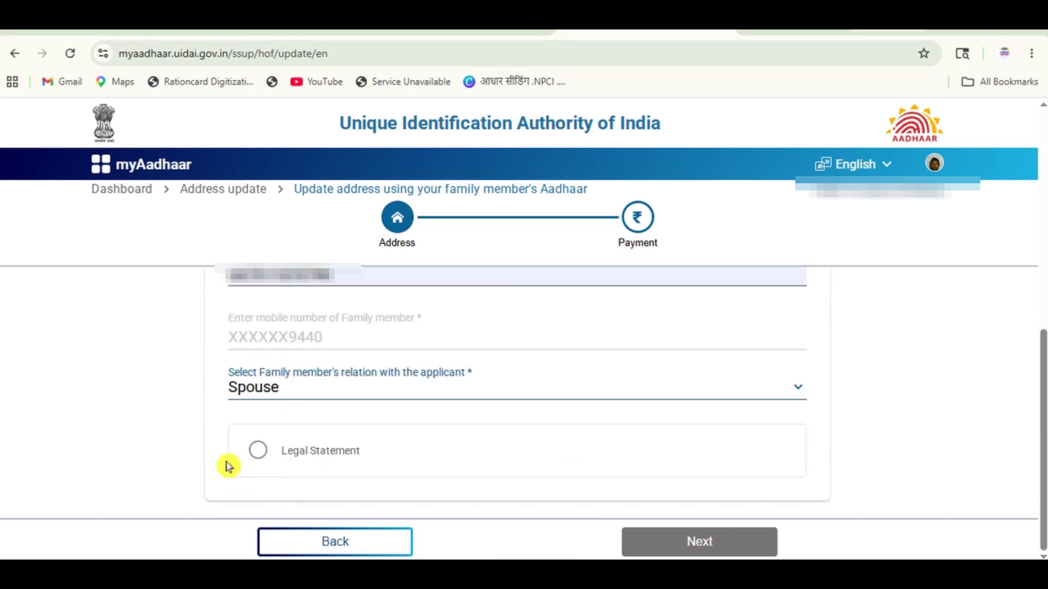
left_click(252, 460)
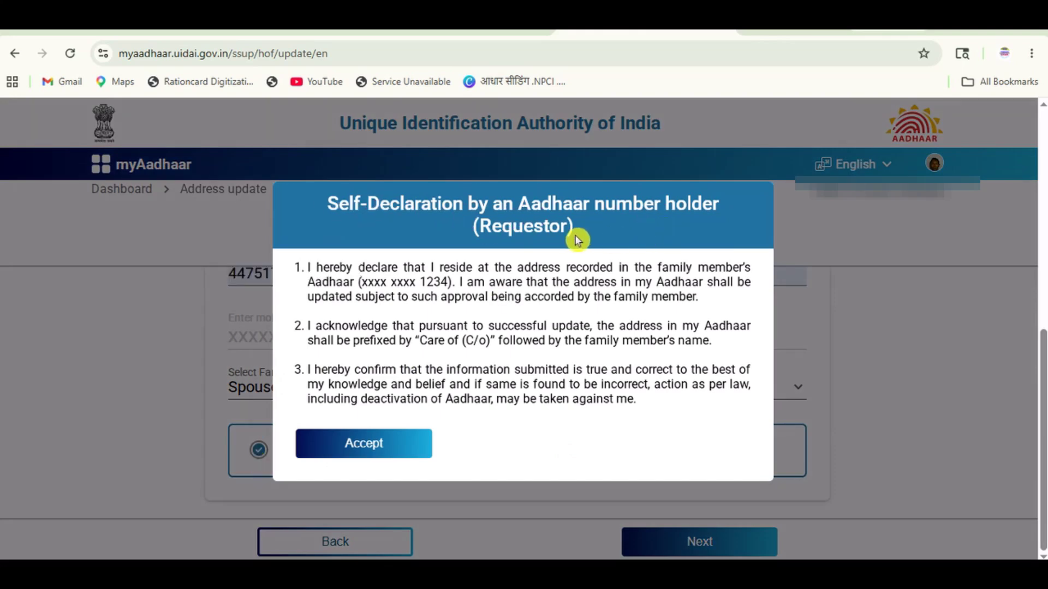
left_click(575, 234)
left_click(374, 448)
left_click(362, 449)
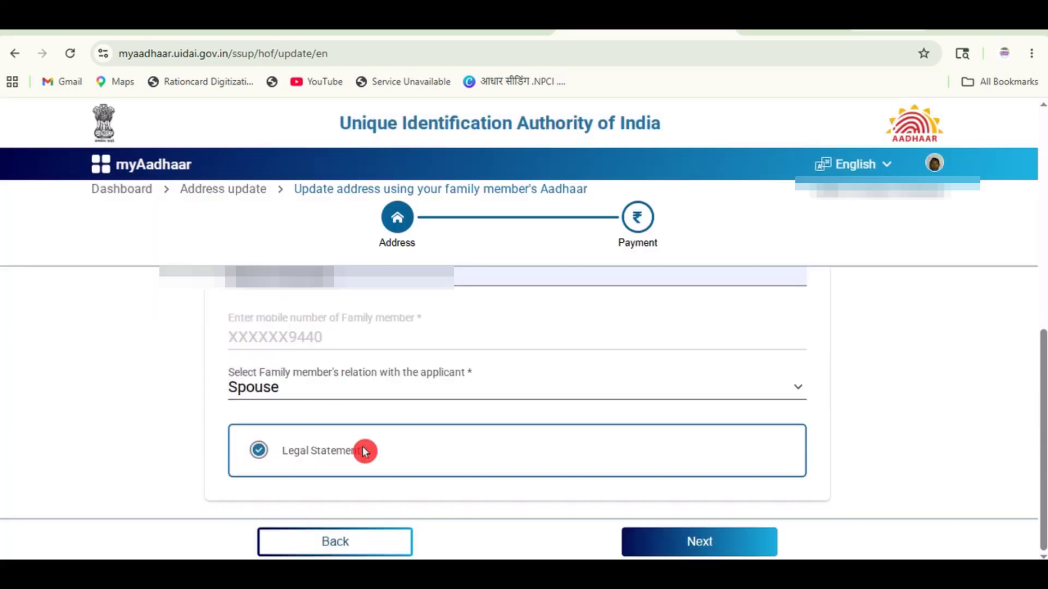
left_click(652, 544)
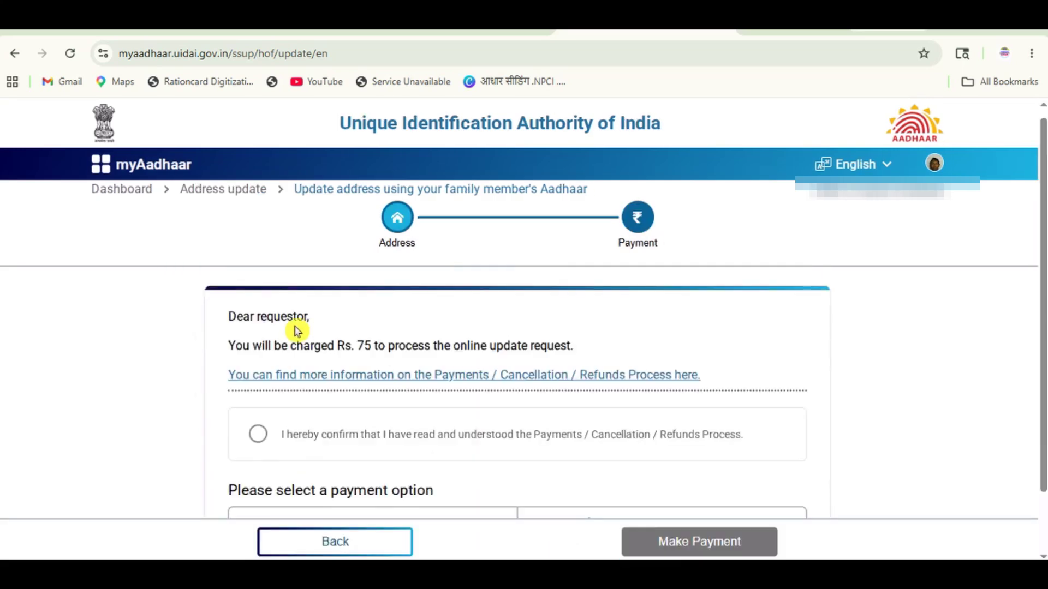
- Confirm the Payments/Cancellation/Refunds terms and select PayU biz as the payment option
left_click(308, 331)
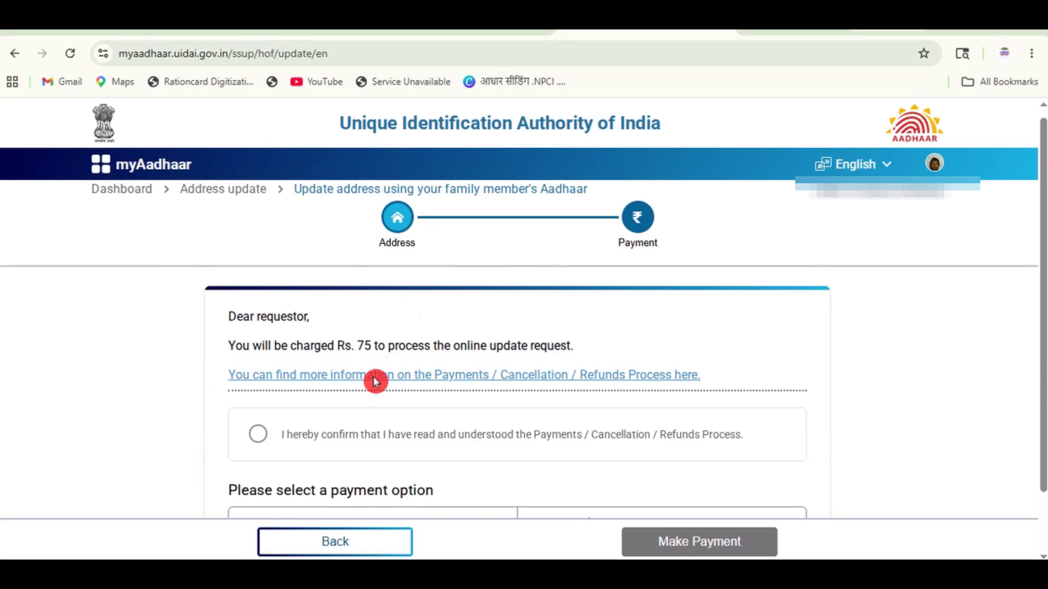
left_click(254, 437)
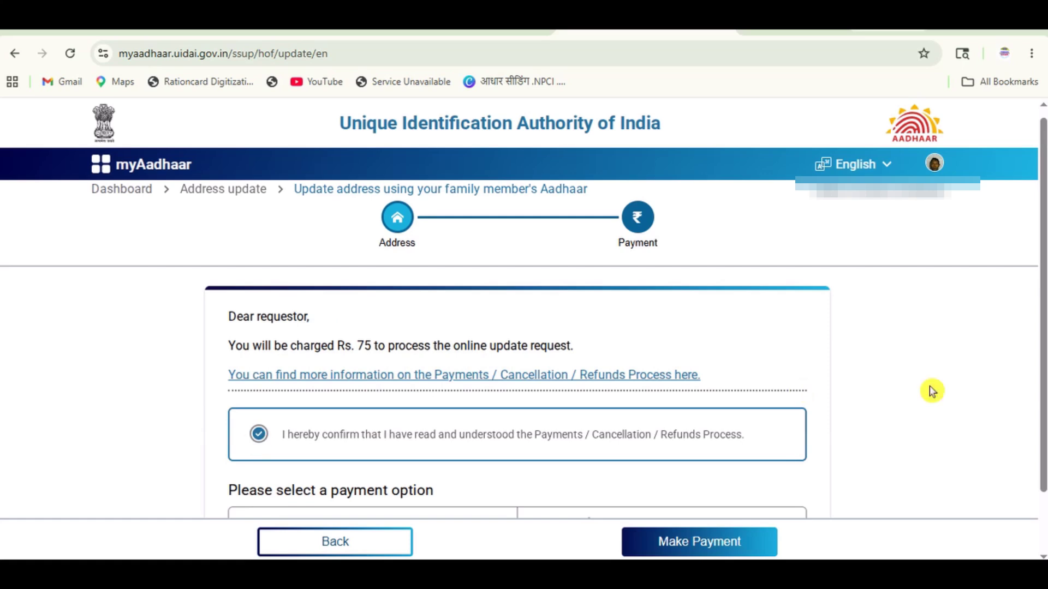
left_click_drag(1043, 390, 1043, 441)
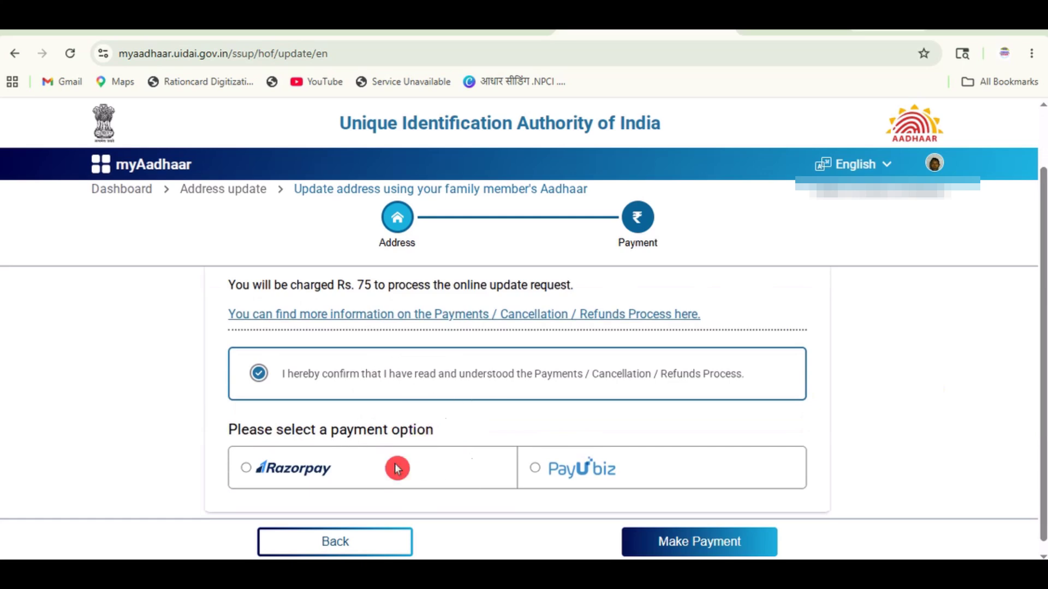
left_click(248, 481)
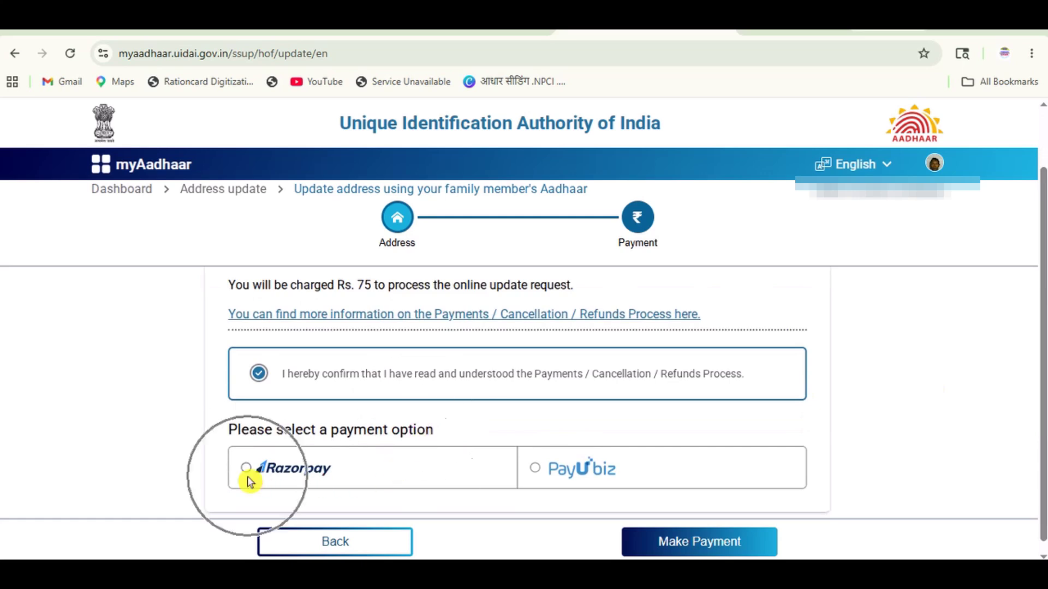
left_click(536, 483)
left_click(535, 477)
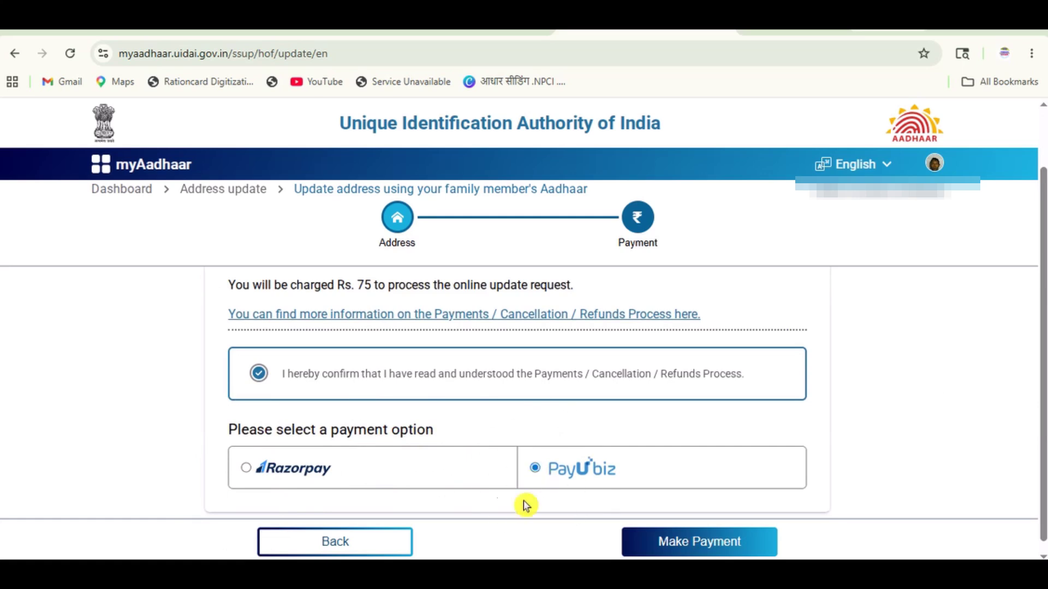
- Pay the ₹75 update fee through PayU UPI QR and return to the myAadhaar dashboard
left_click(715, 548)
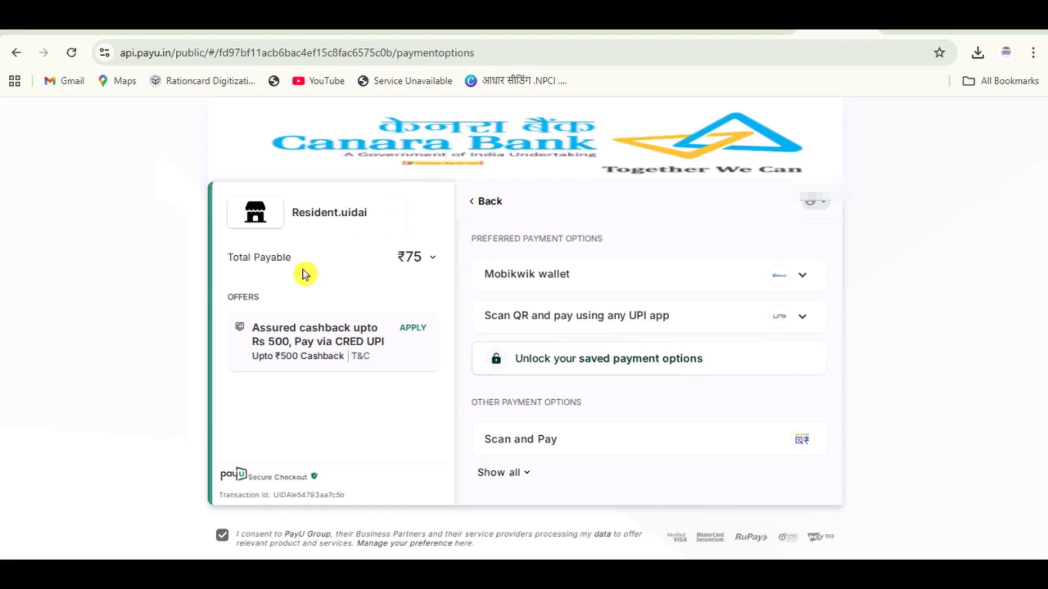
left_click(411, 271)
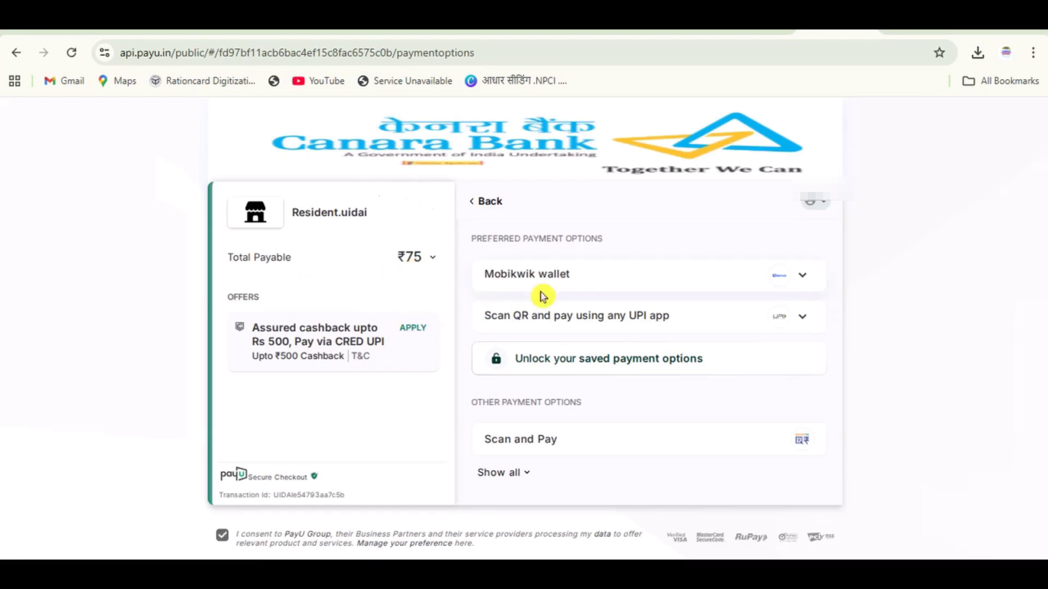
left_click(519, 283)
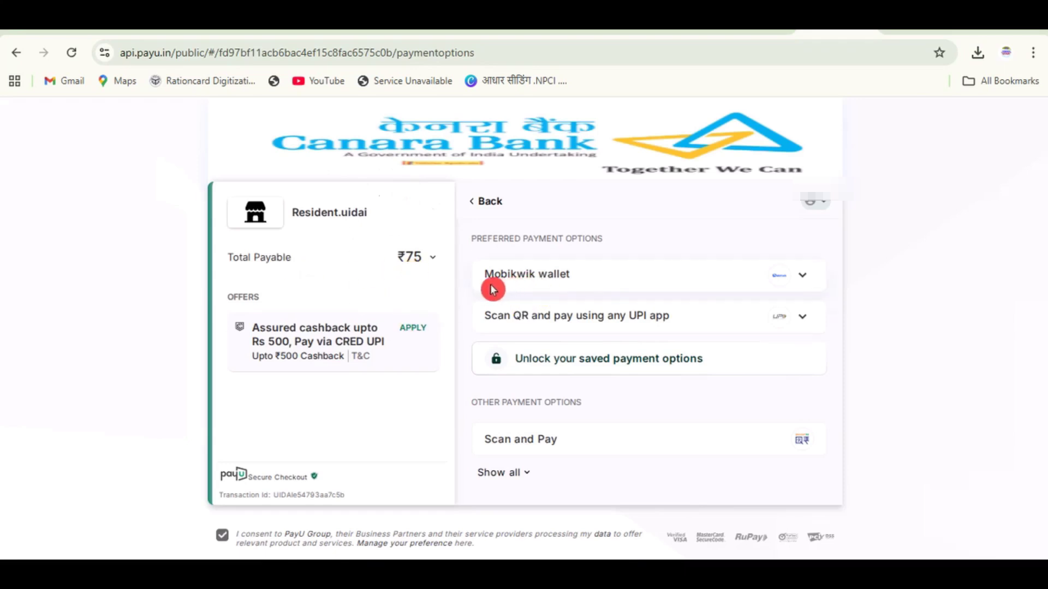
left_click(654, 274)
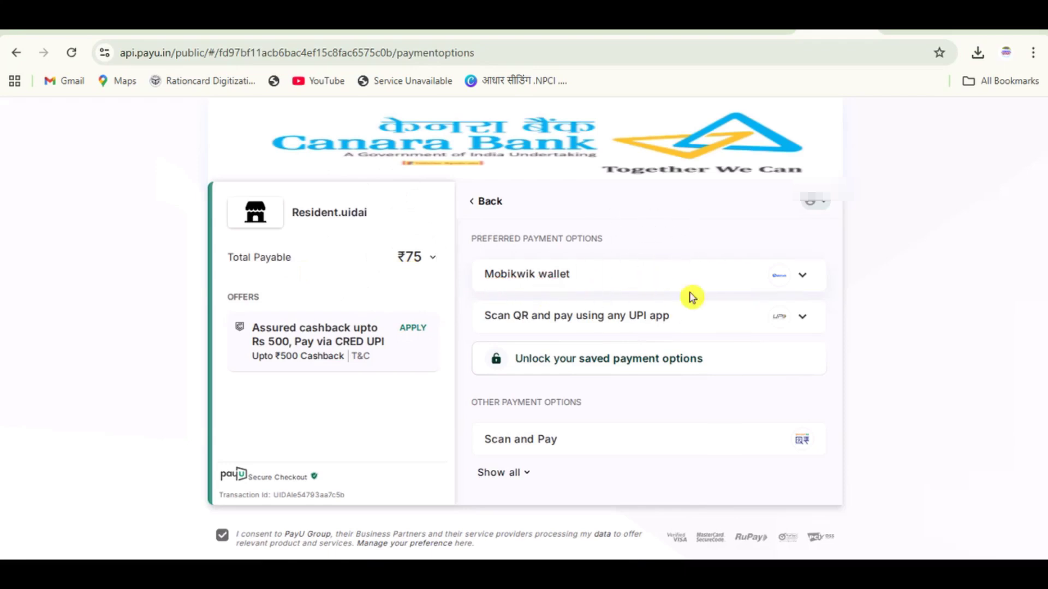
left_click(519, 332)
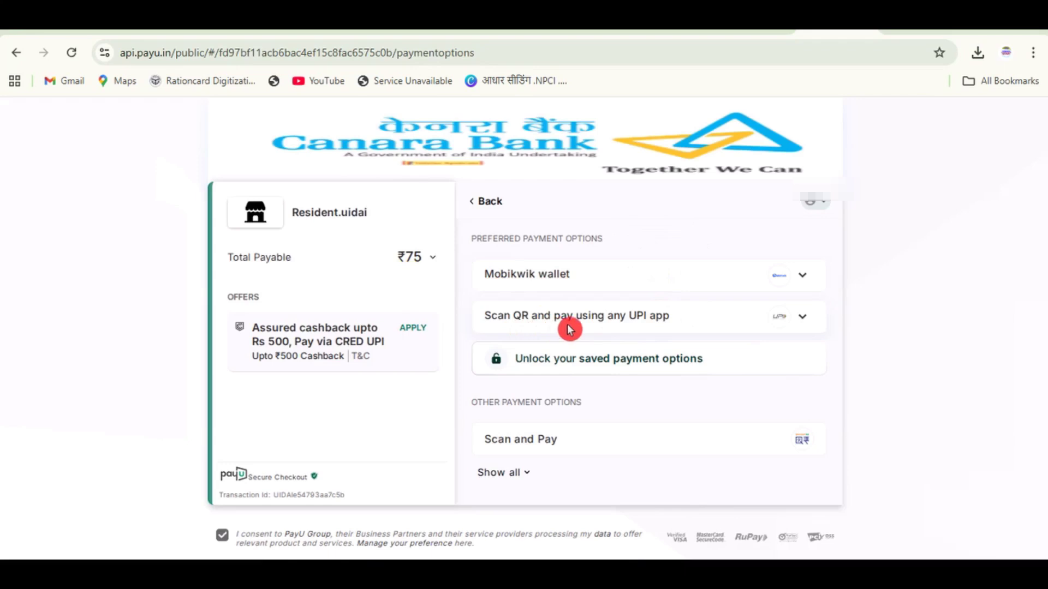
left_click(693, 324)
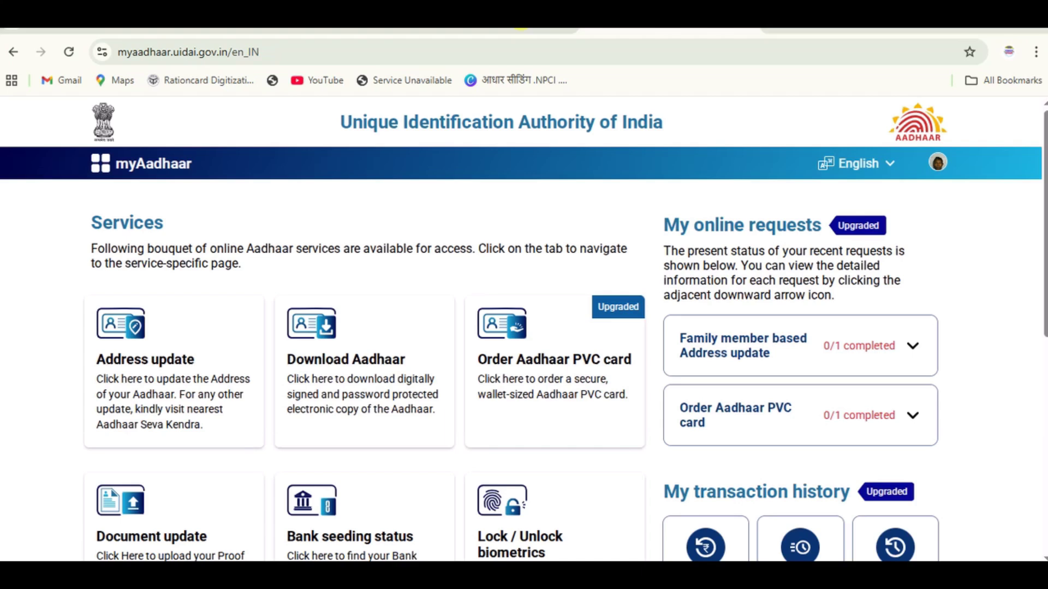
- Download the acknowledgement slip from the ⋮ menu beside the request's SRN
left_click(914, 351)
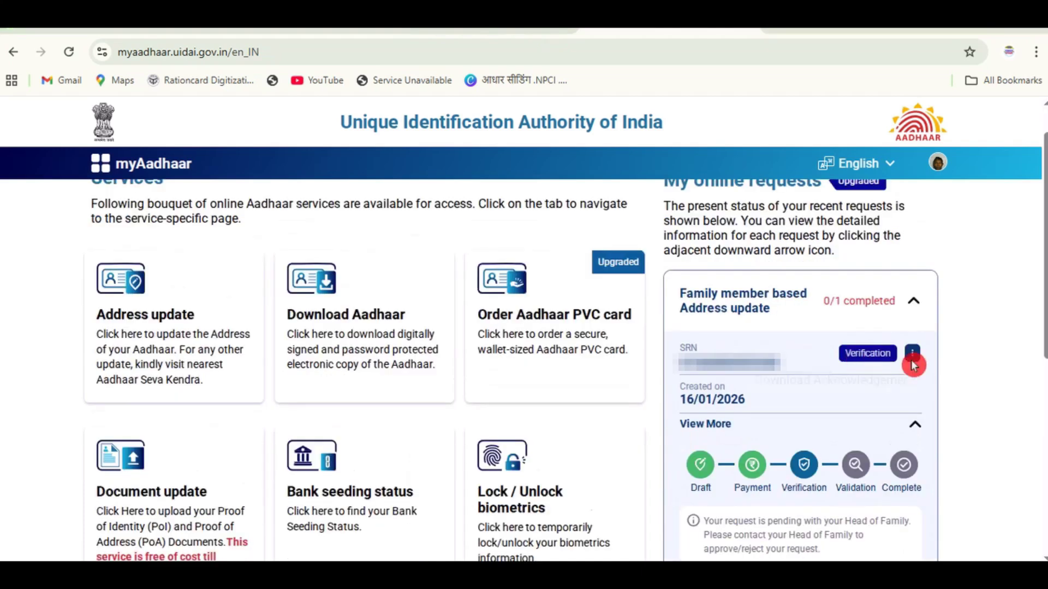
left_click(913, 357)
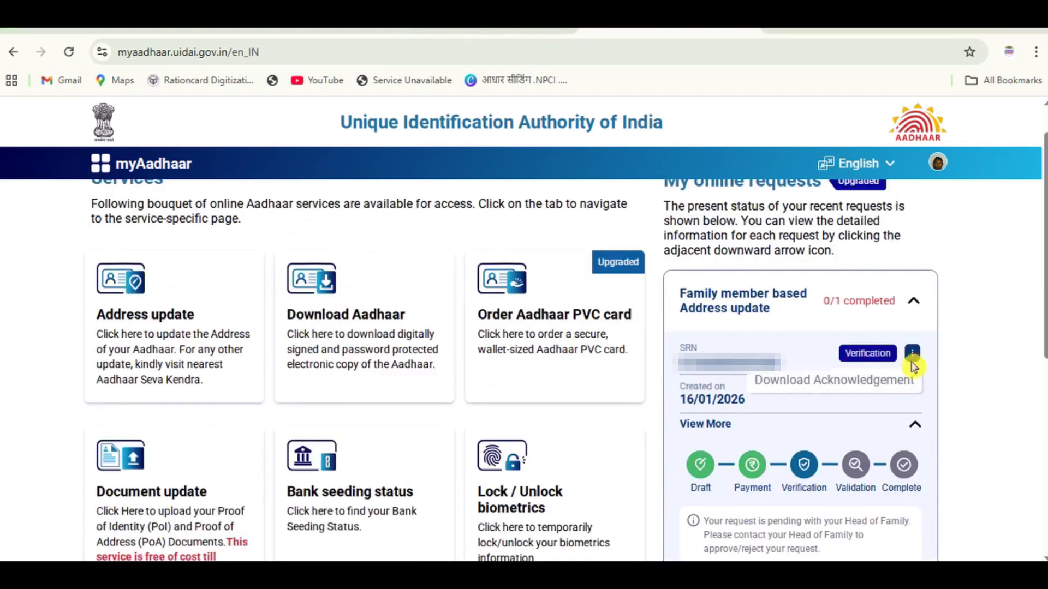
left_click(886, 382)
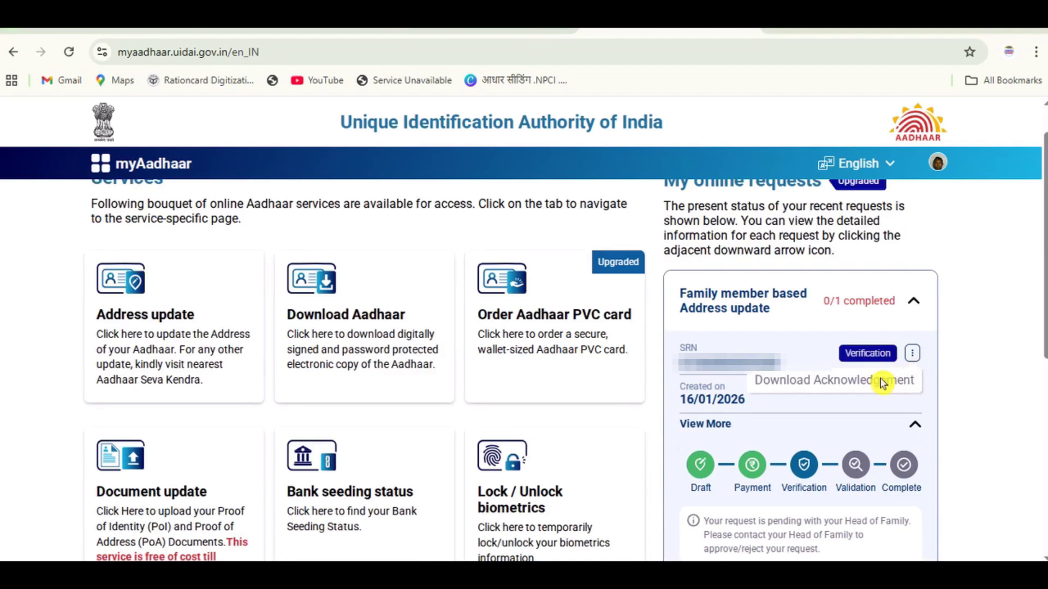
left_click(884, 383)
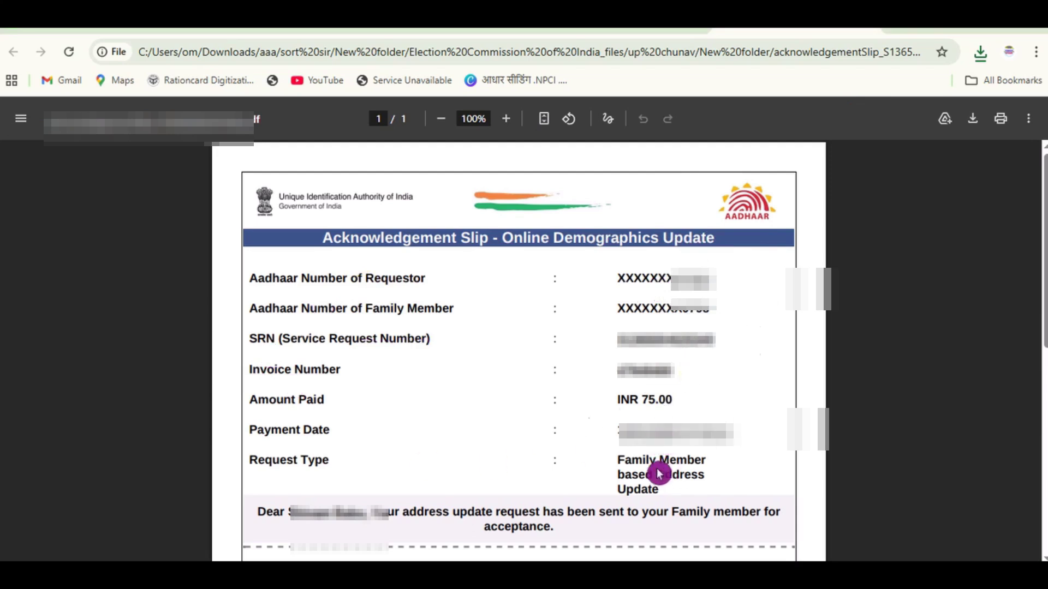
- Review the slip showing INR 75.00 paid, then switch back to the myAadhaar tab
left_click(686, 490)
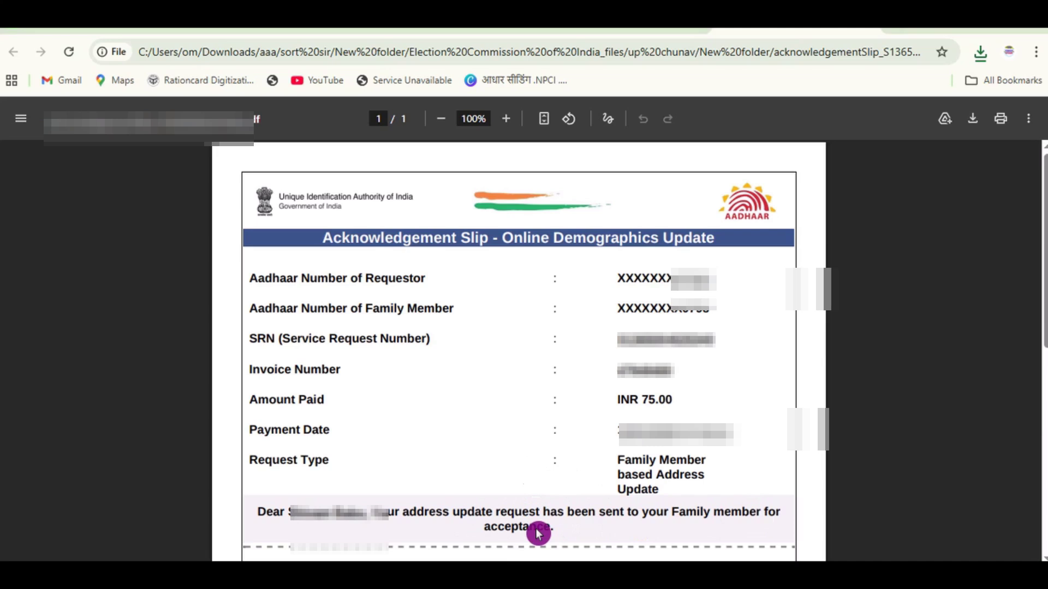
key("ctrl+shift+Tab")
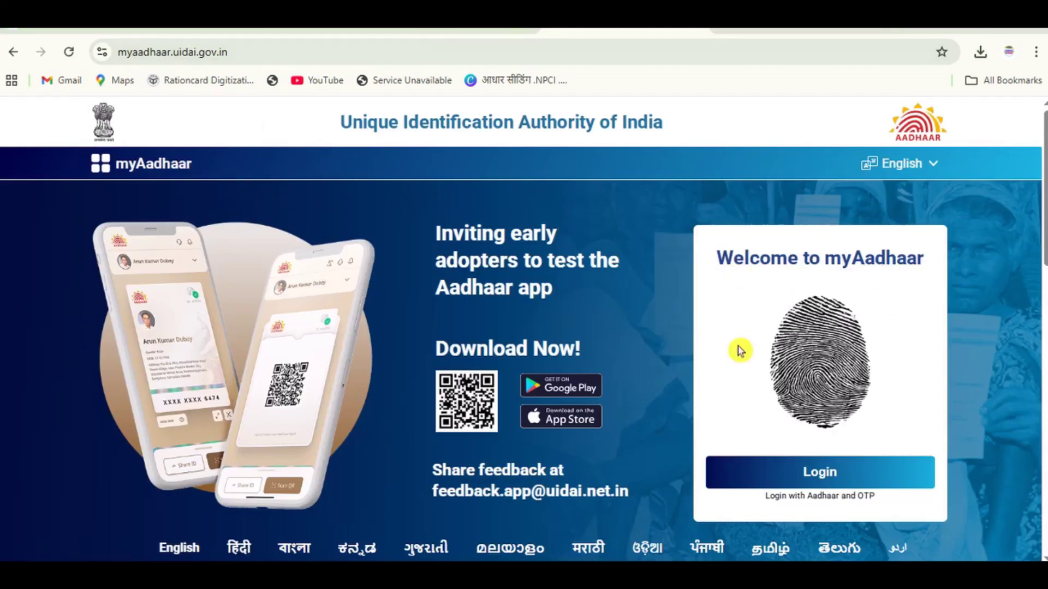
- Log into the family member's account using their Aadhaar number, captcha and a fresh OTP
left_click(845, 474)
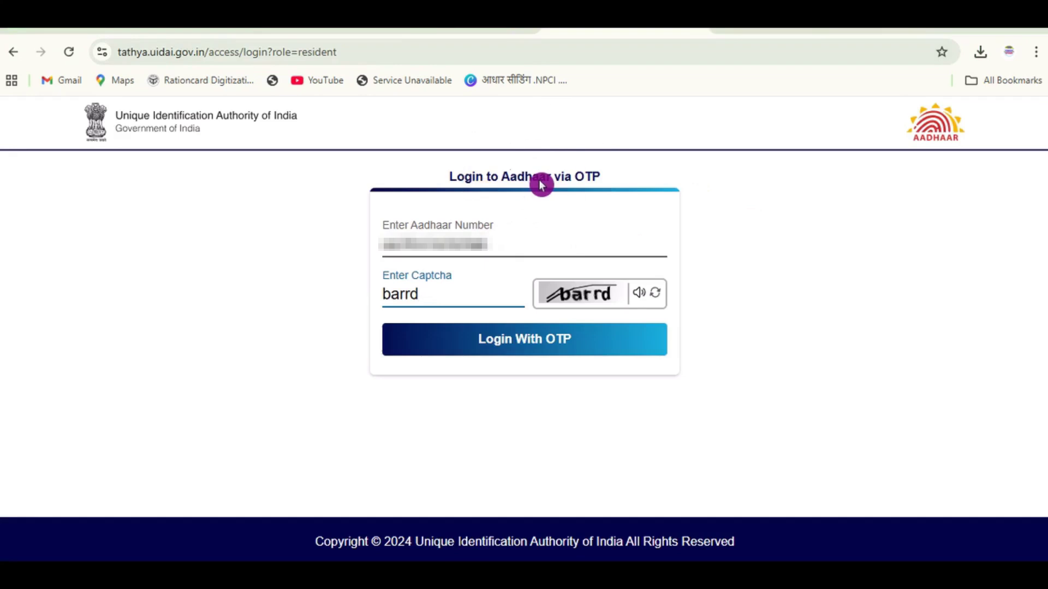
left_click(585, 304)
left_click_drag(484, 296, 408, 297)
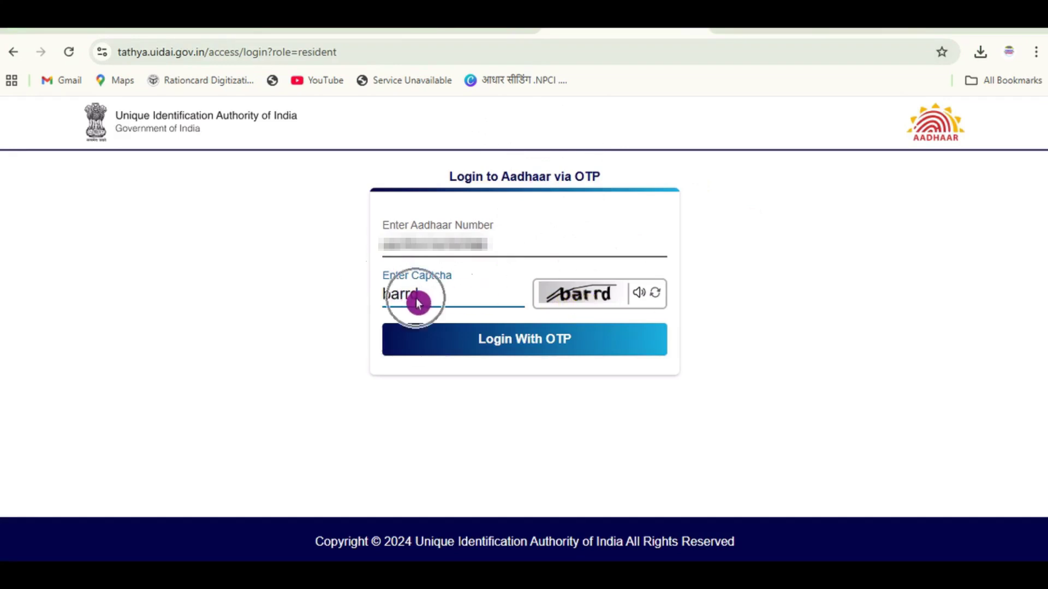
left_click(429, 353)
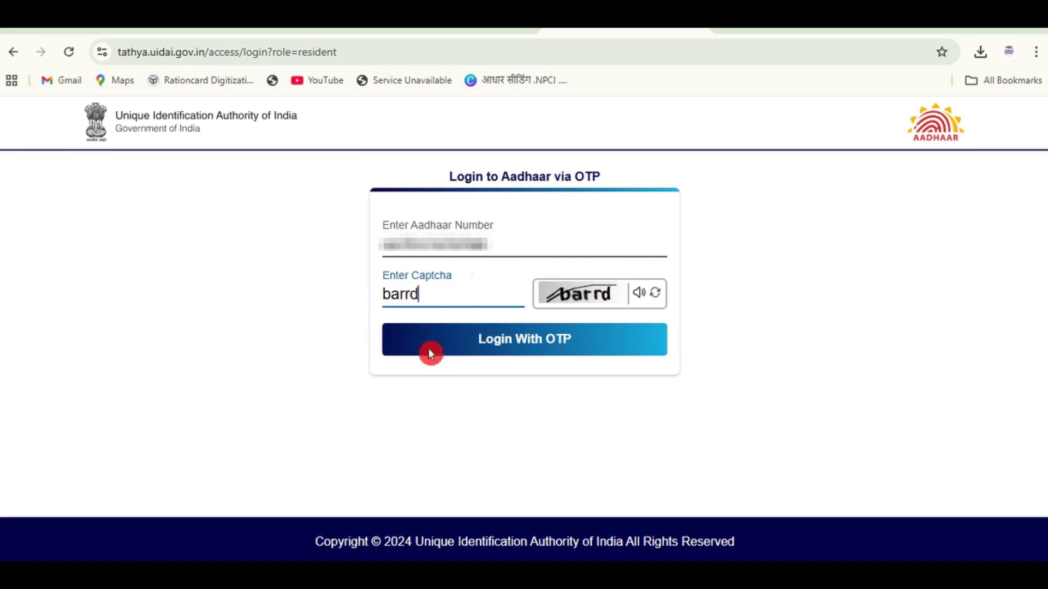
left_click(530, 344)
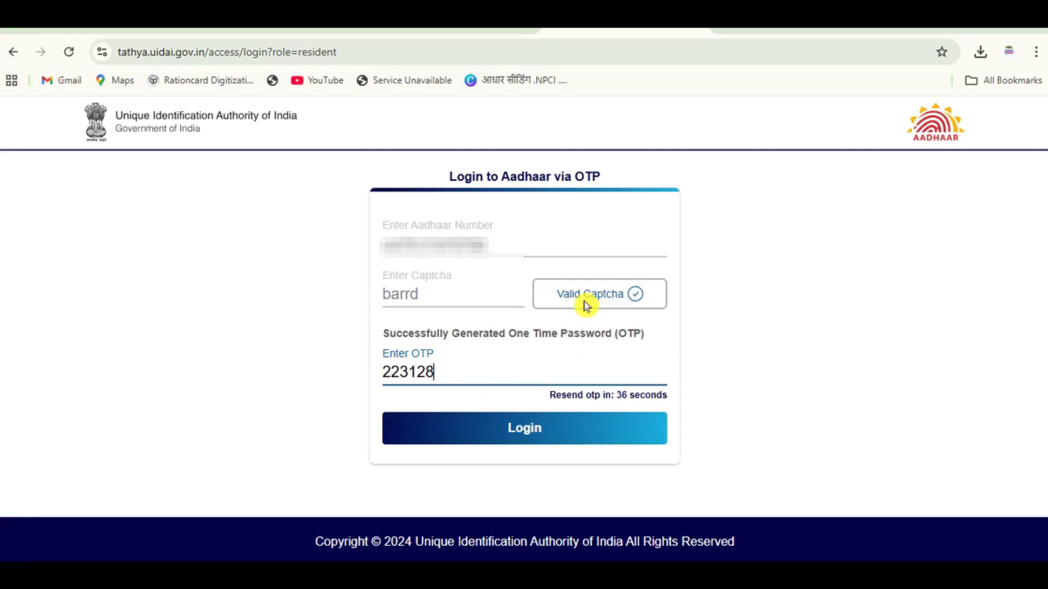
left_click(594, 302)
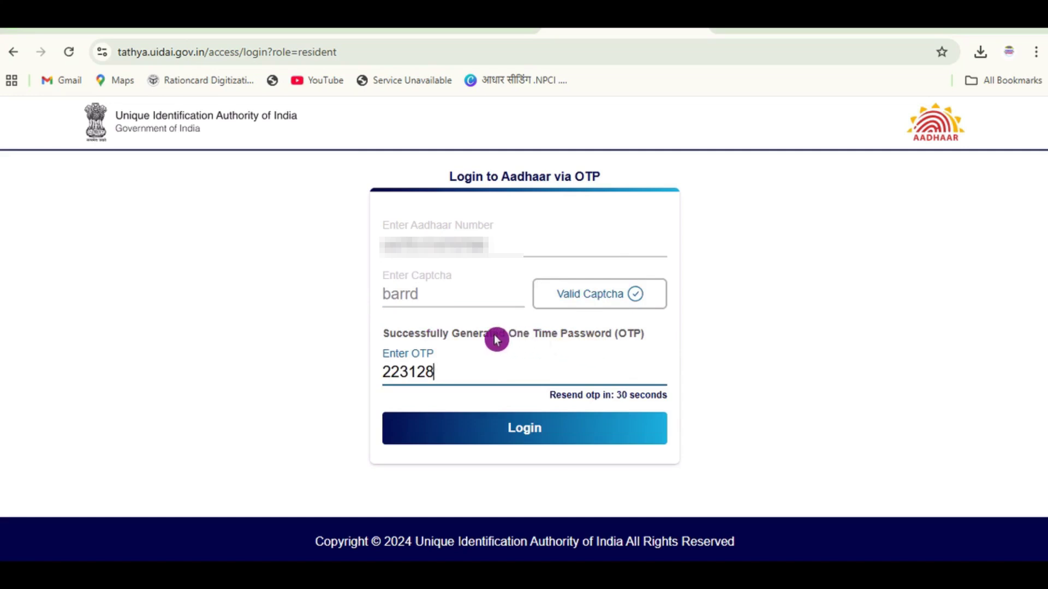
left_click(432, 379)
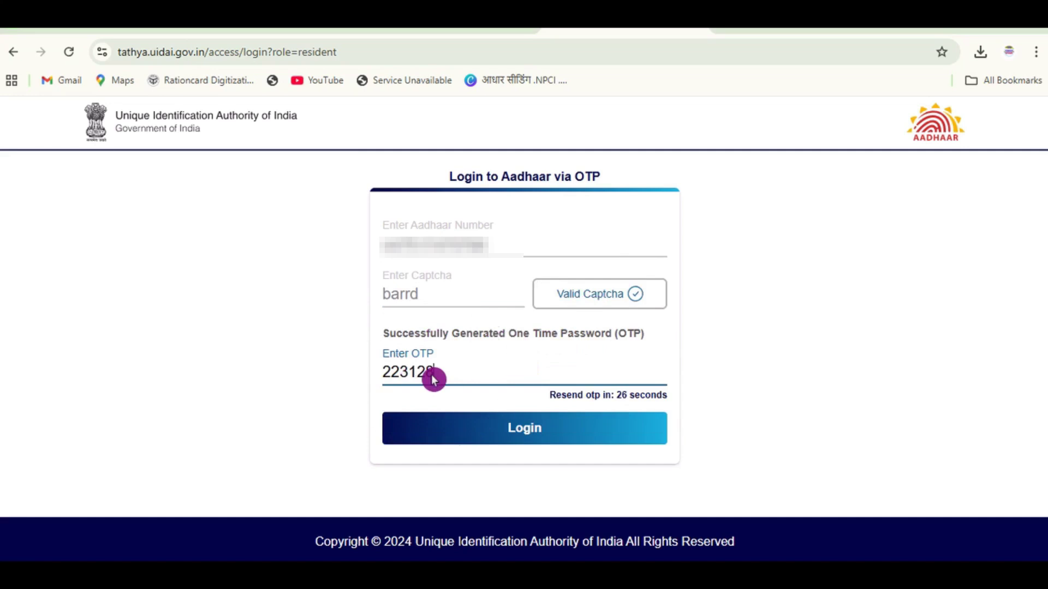
left_click(520, 434)
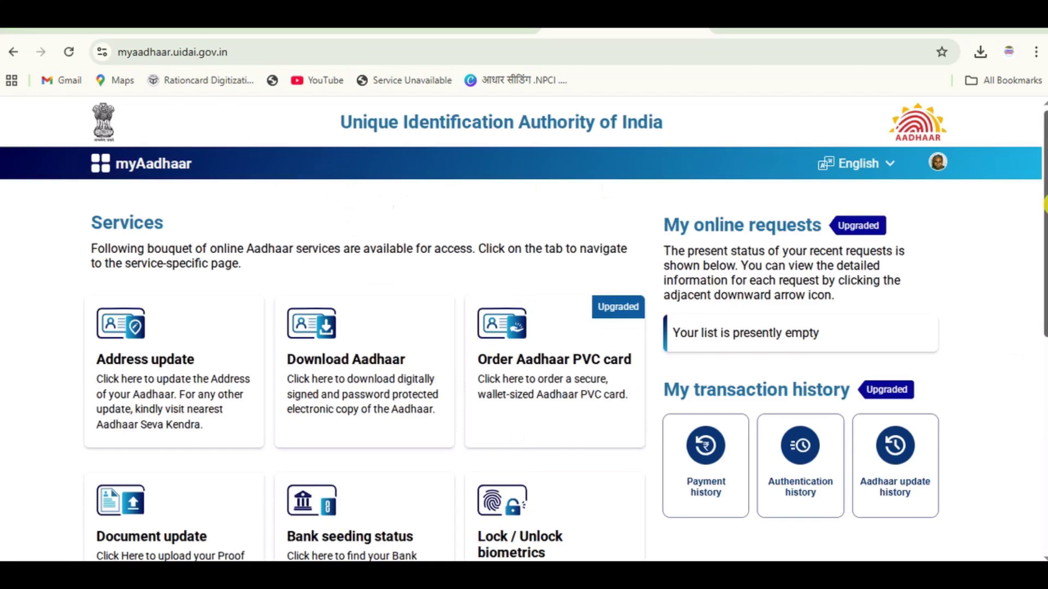
- Scroll down the dashboard and open the Family member requests card
left_click_drag(1045, 205, 1045, 317)
left_click_drag(1045, 380, 1045, 440)
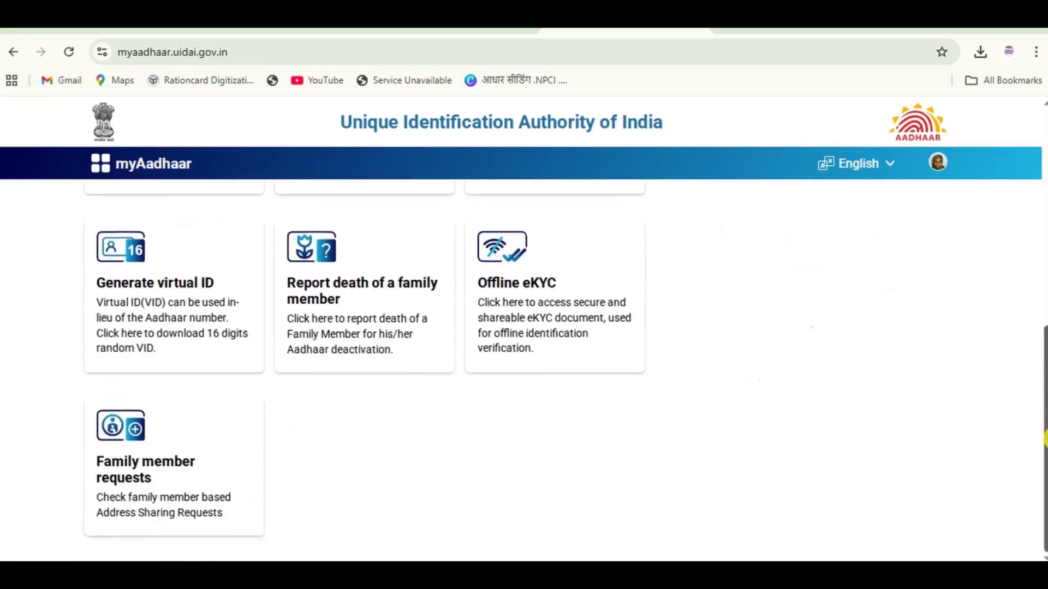
left_click(199, 430)
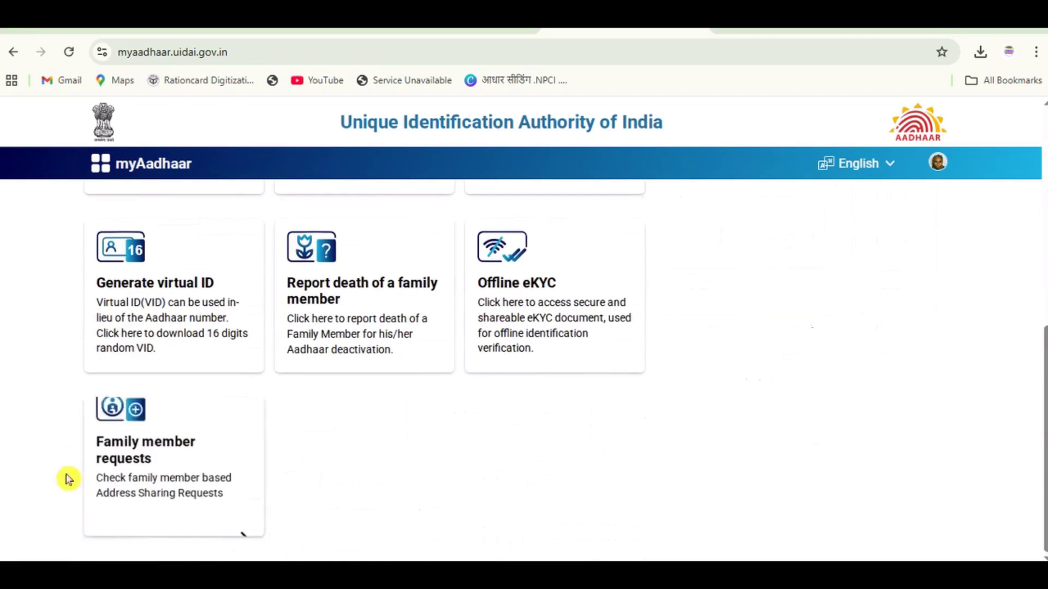
left_click(131, 447)
left_click(142, 448)
left_click(141, 447)
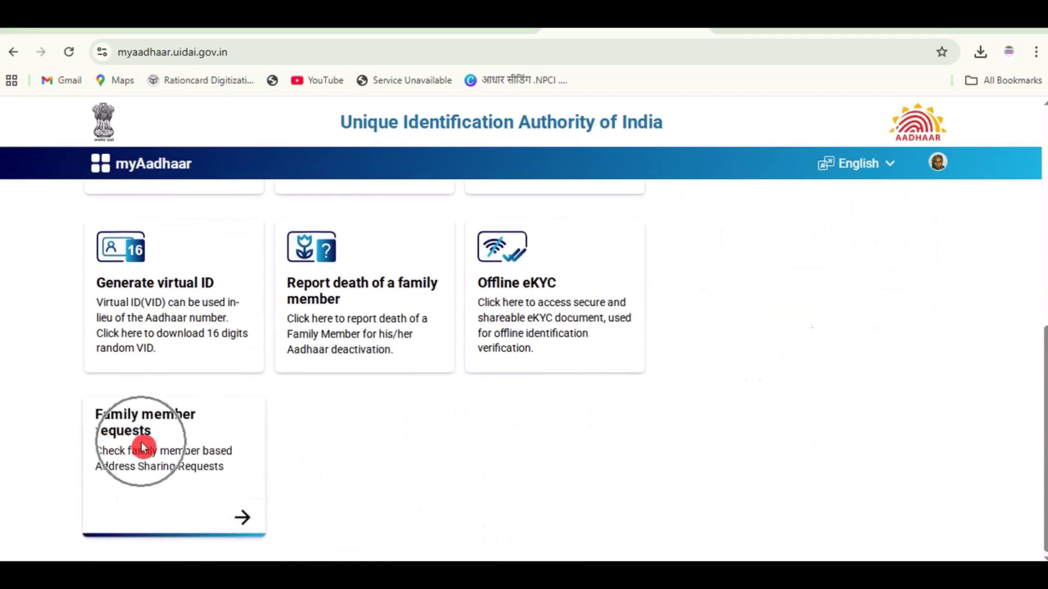
left_click(141, 447)
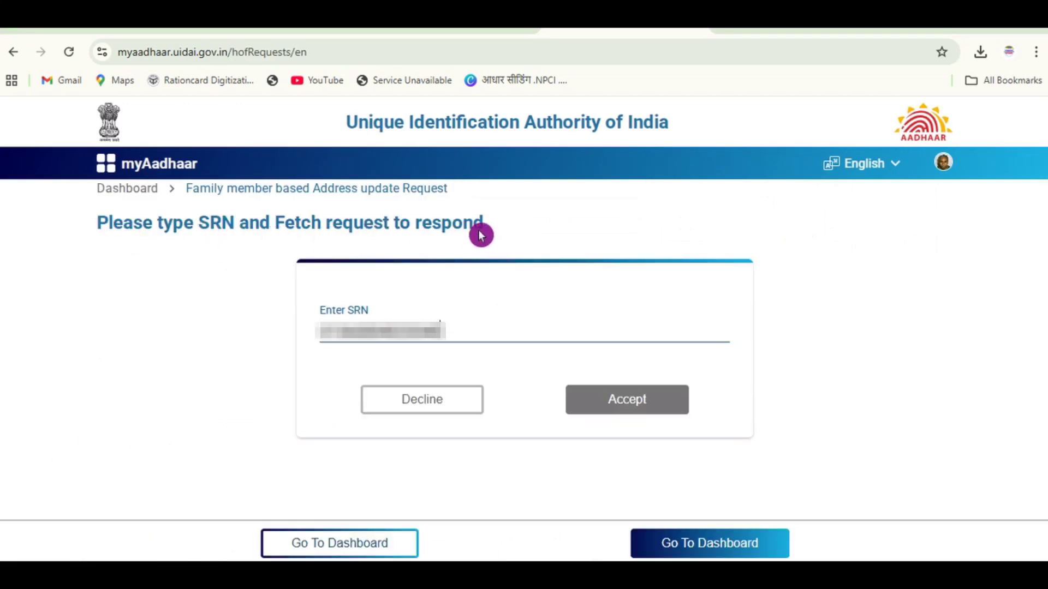
- Enter the SRN to fetch the family member's address-sharing request
left_click_drag(323, 341, 400, 341)
left_click_drag(329, 347, 445, 338)
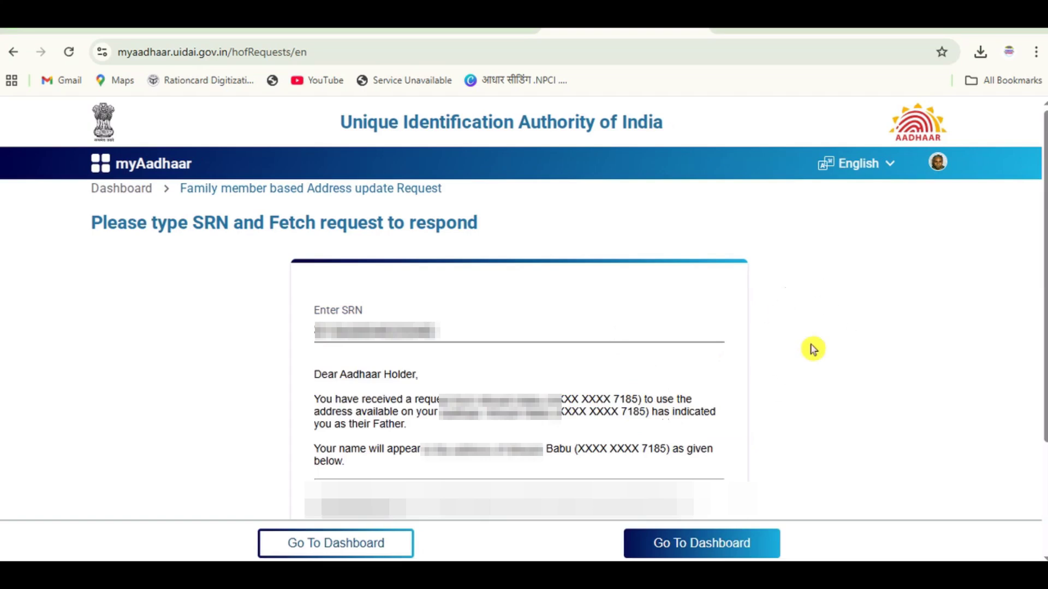
left_click(407, 386)
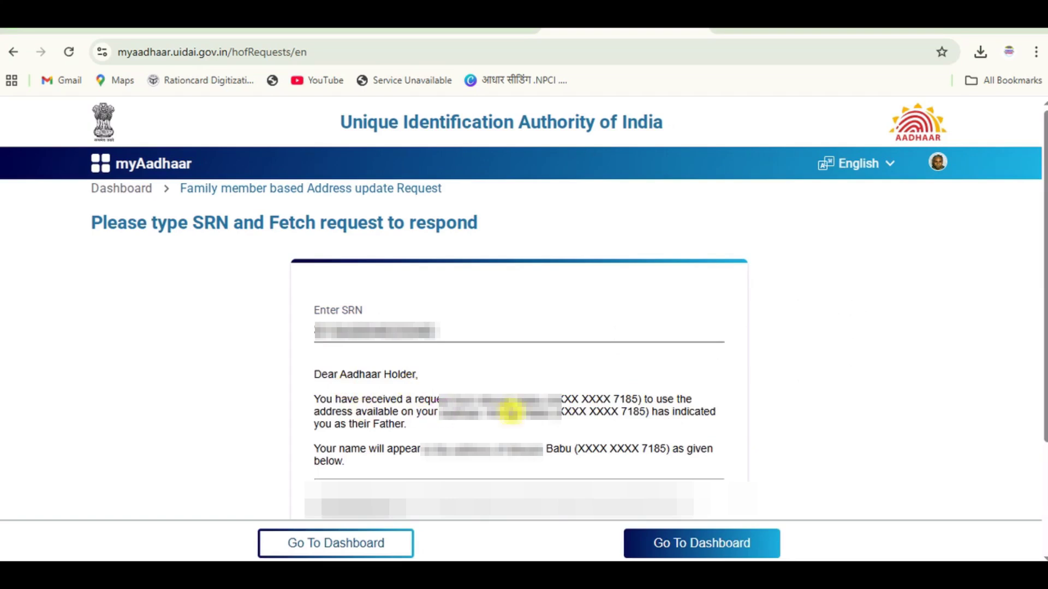
left_click(627, 407)
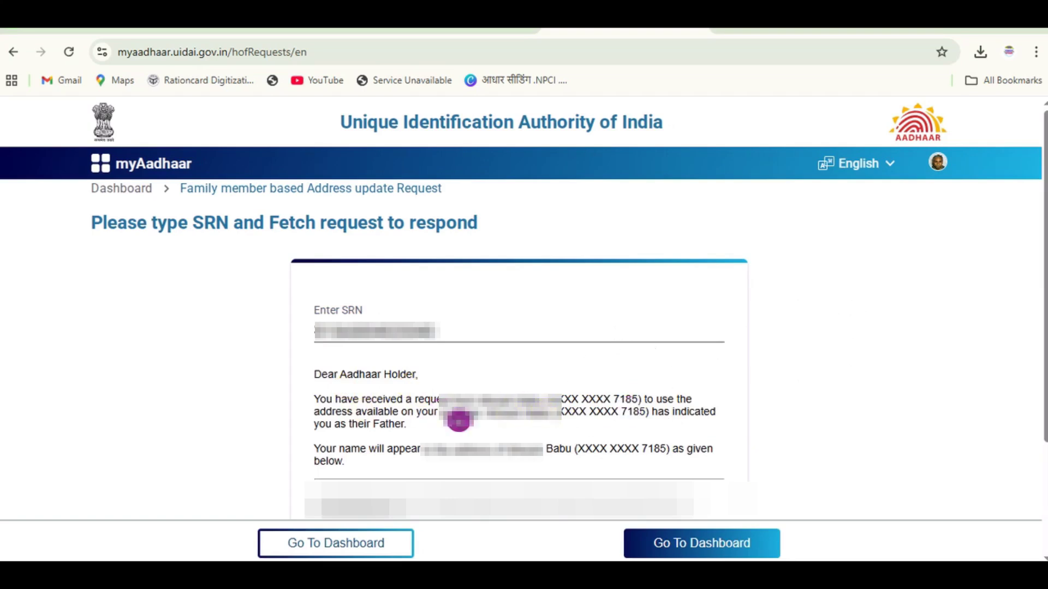
left_click(669, 419)
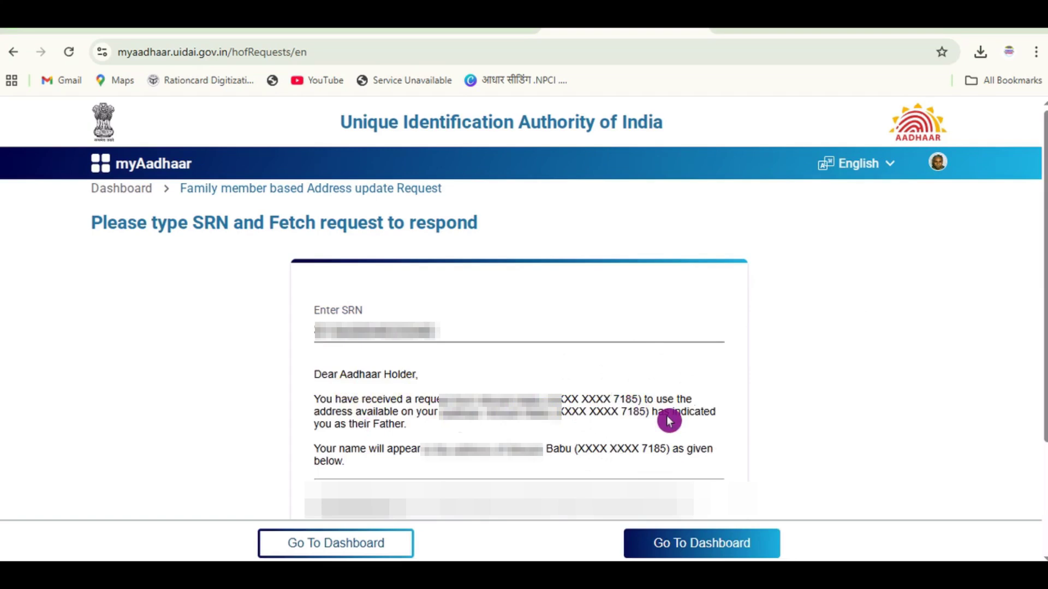
- Select the Legal Statement option to show the Approver consent declaration
scroll(1040, 352, "down", 2)
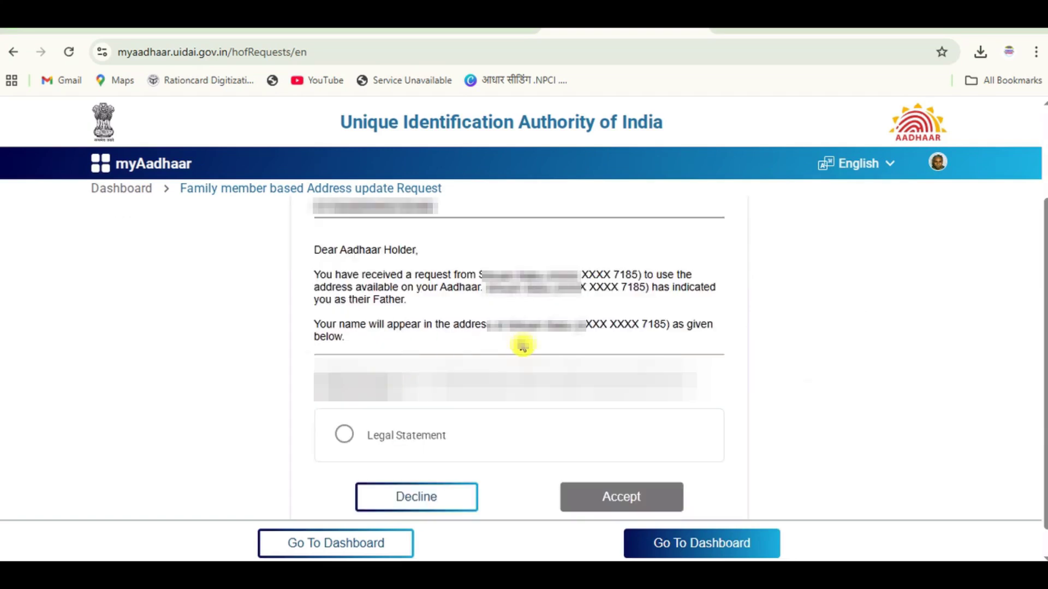
left_click(364, 388)
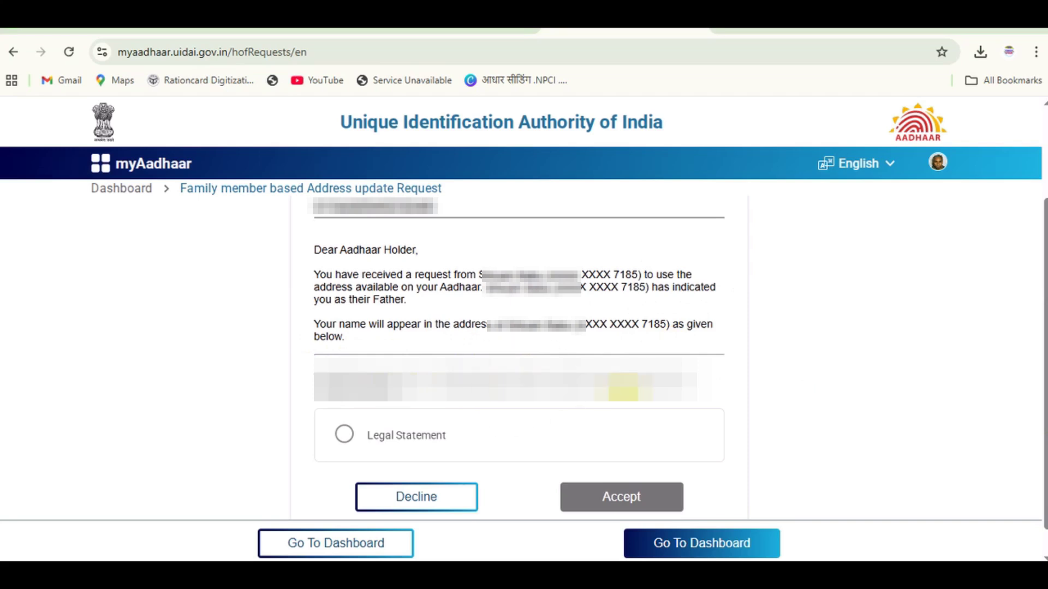
left_click(349, 435)
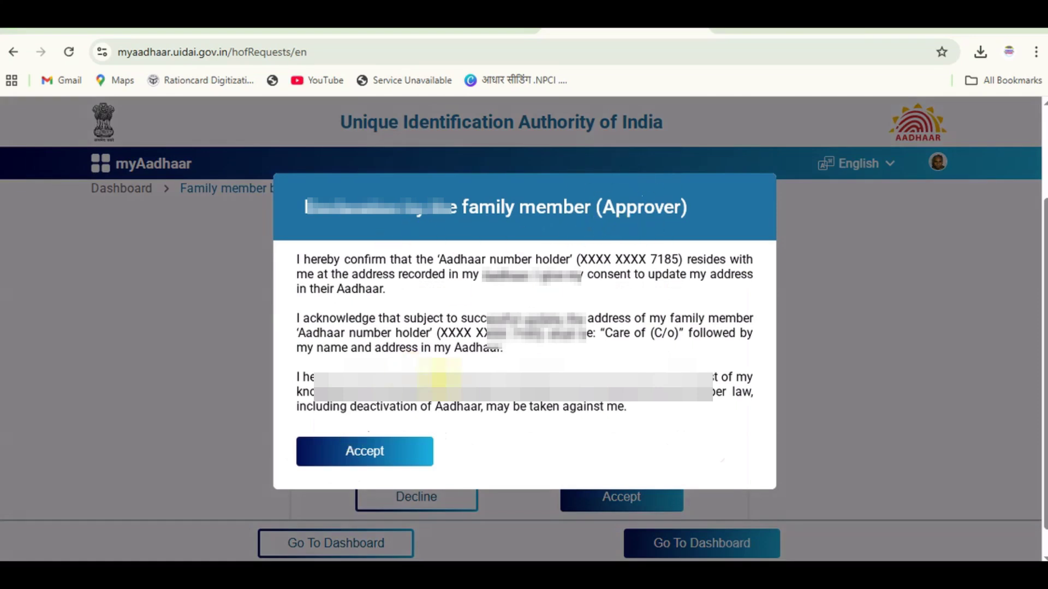
- Agree to the legal statement, accept the address request, confirm consent, and return to the dashboard
left_click(373, 452)
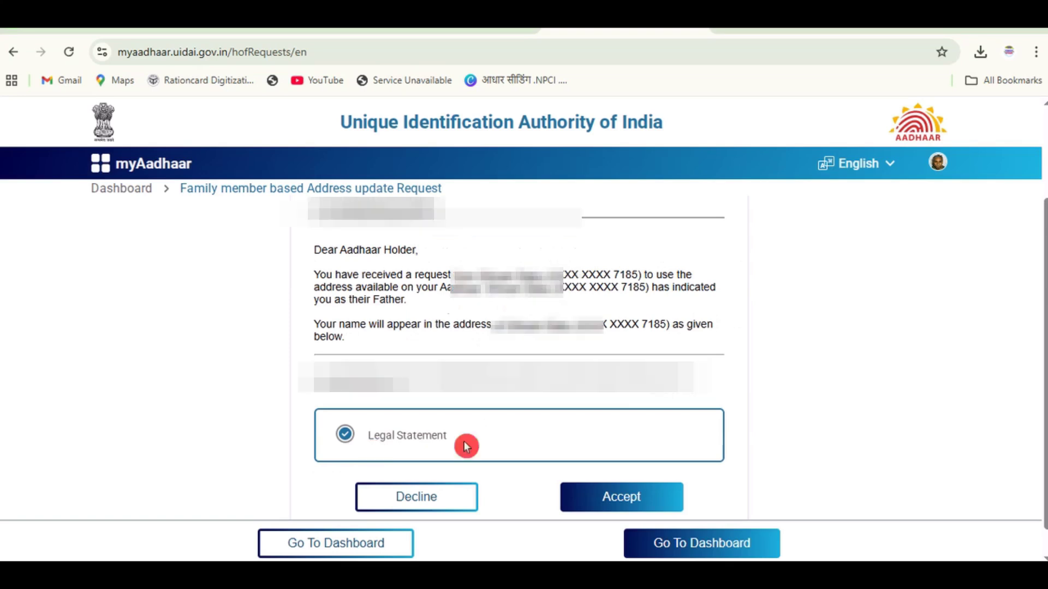
left_click(634, 494)
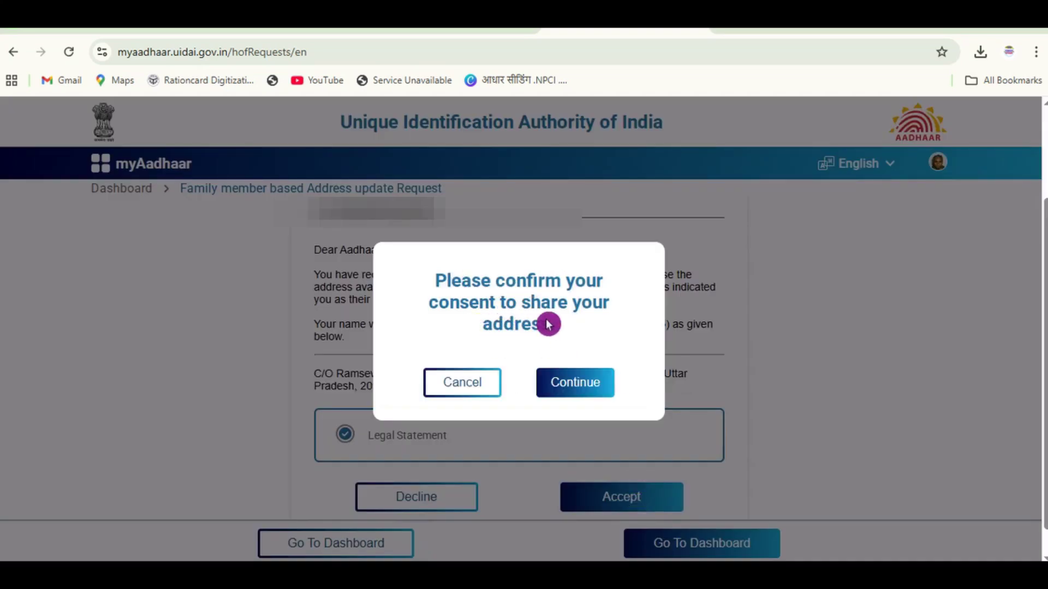
left_click(581, 385)
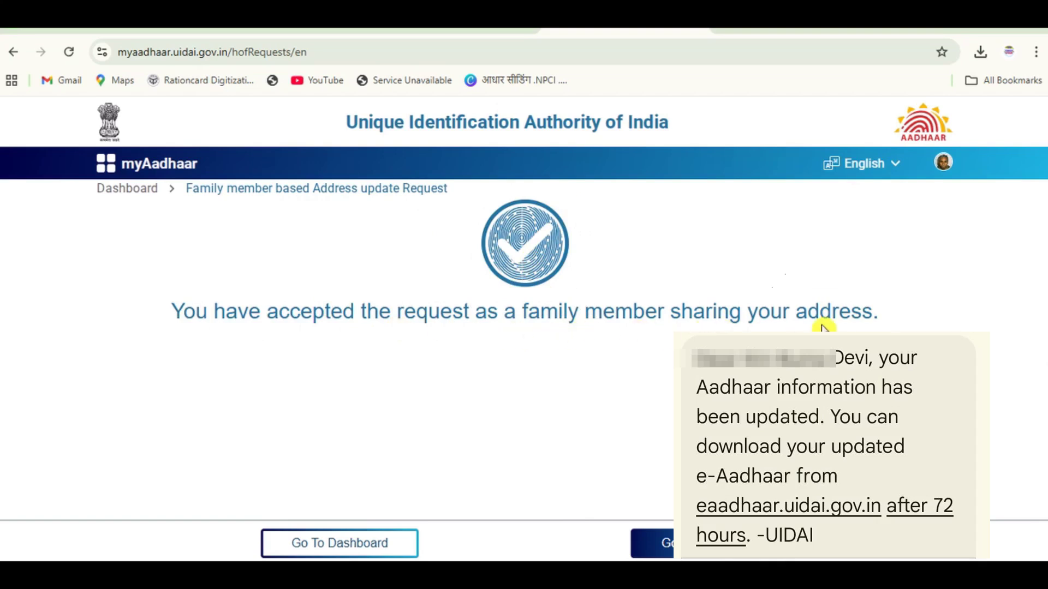
left_click(633, 540)
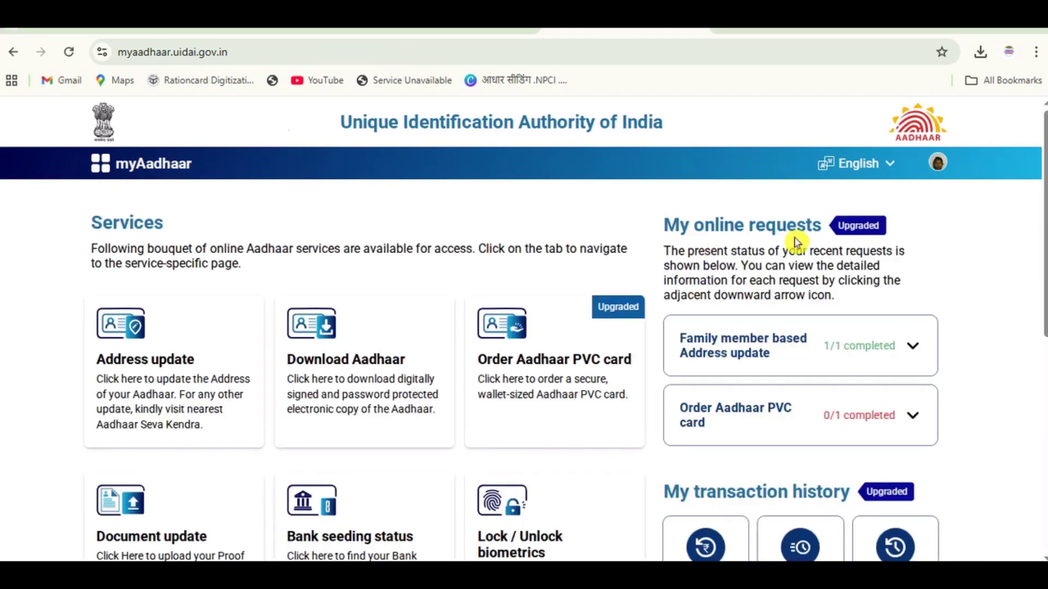
- View the Family member based Address update details showing status Completed, created 16/01/2026
left_click(704, 350)
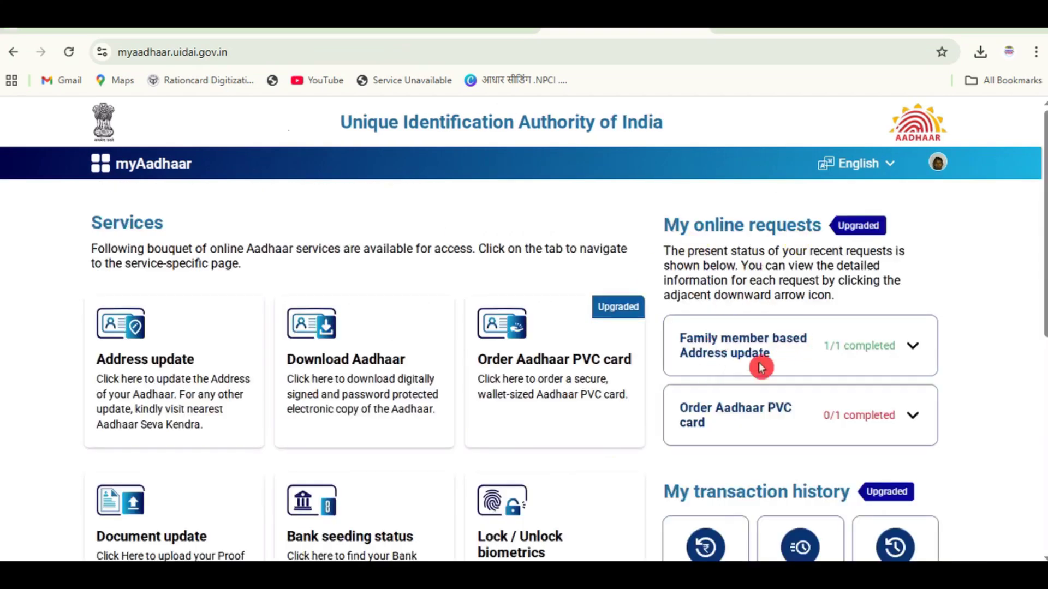
left_click(897, 359)
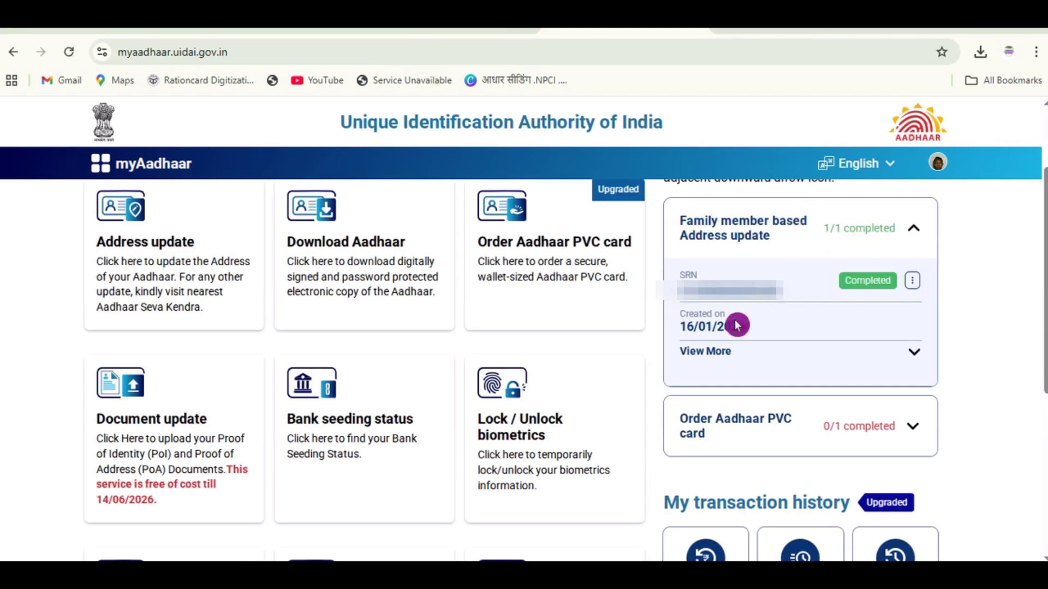
left_click(915, 354)
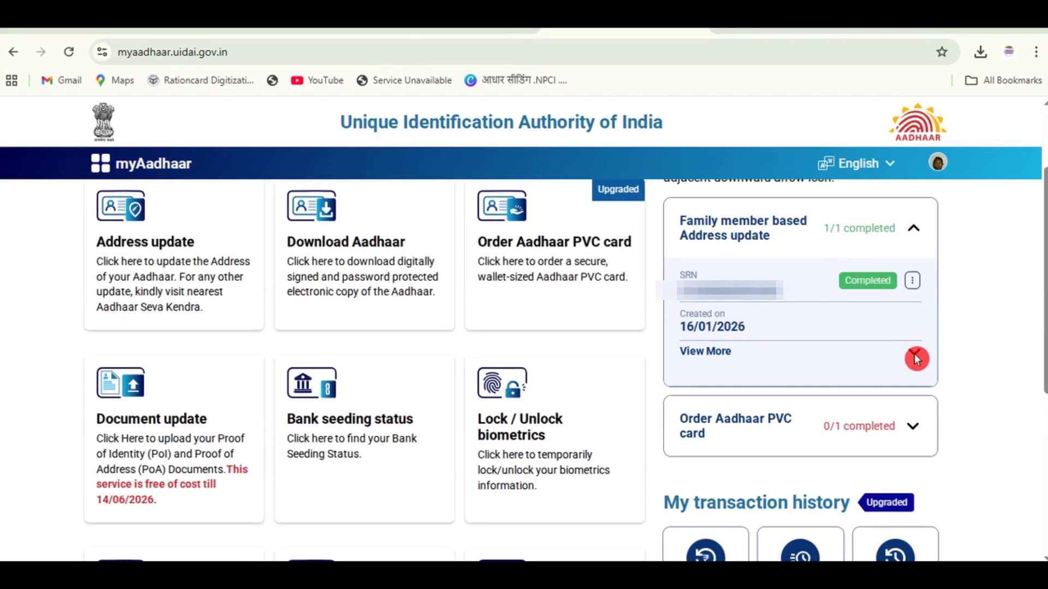